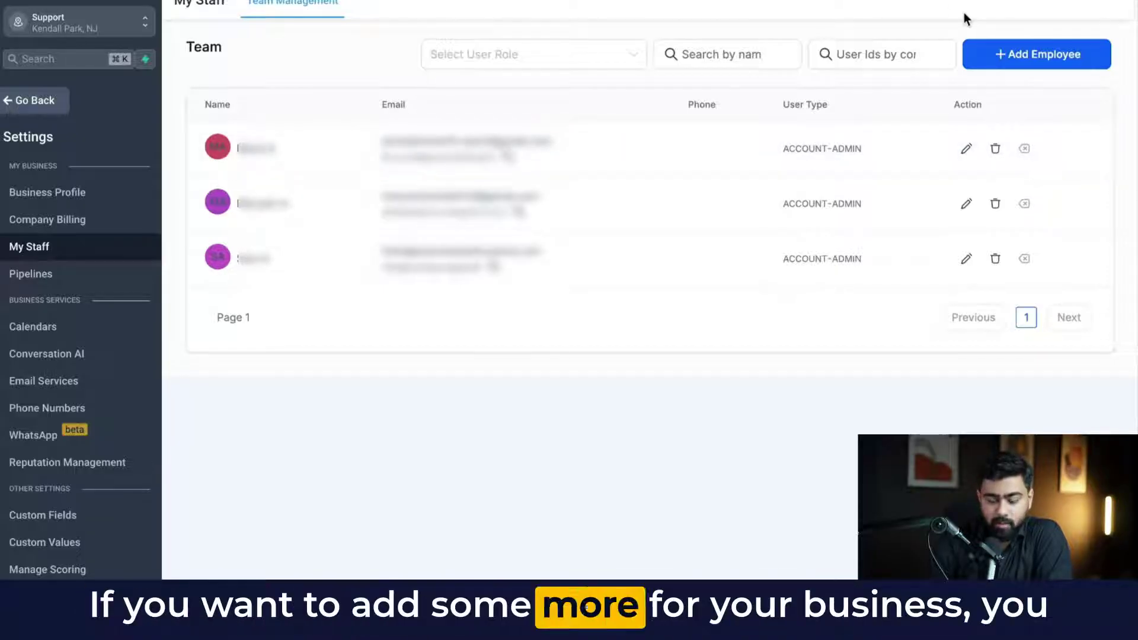
Step: Examine the new employee form, including the user info fields and the user role setting, and close it without adding anyone
{"action": "left_click", "coordinate": [1008, 56]}
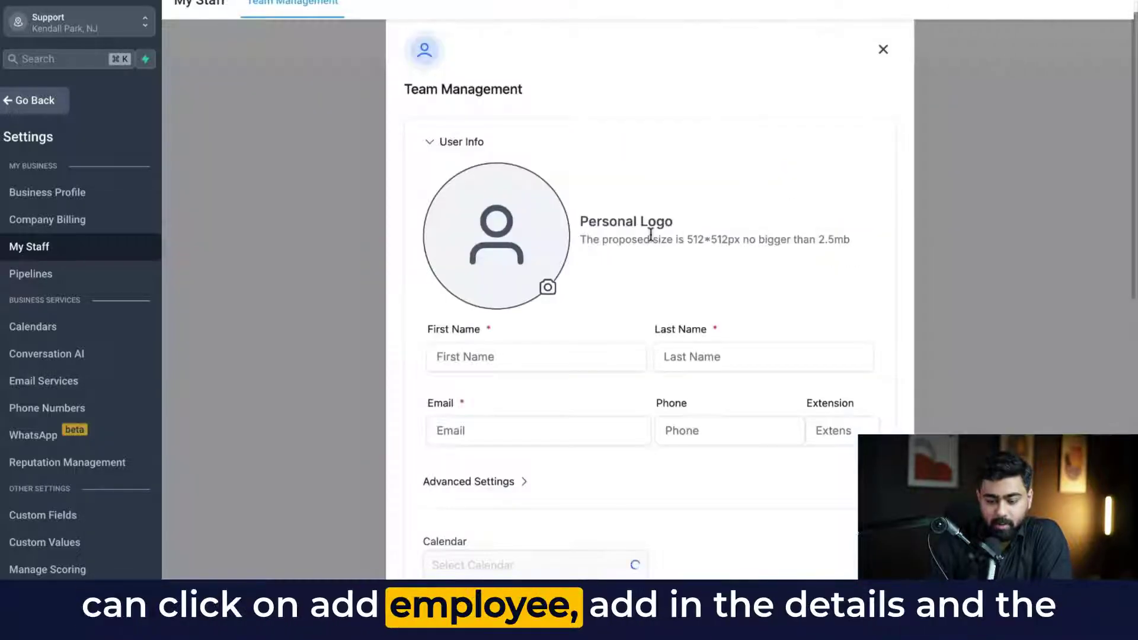
{"action": "scroll", "coordinate": [652, 234], "scroll_direction": "down", "scroll_amount": 3}
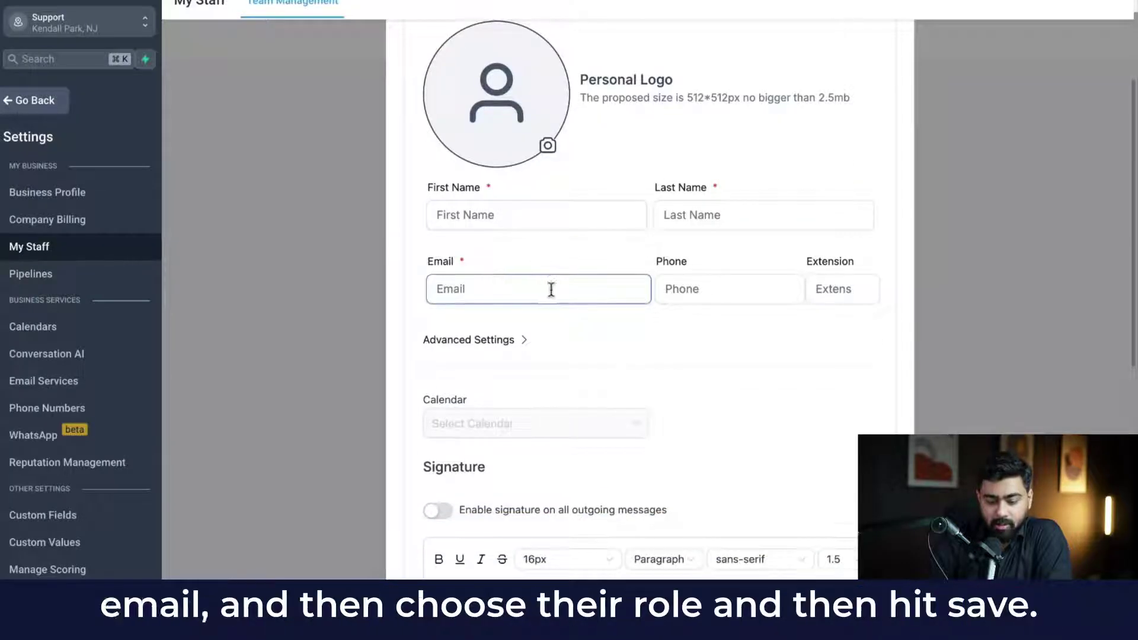
{"action": "scroll", "coordinate": [522, 290], "scroll_direction": "down", "scroll_amount": 10}
{"action": "left_click", "coordinate": [470, 330]}
{"action": "scroll", "coordinate": [580, 343], "scroll_direction": "down", "scroll_amount": 2}
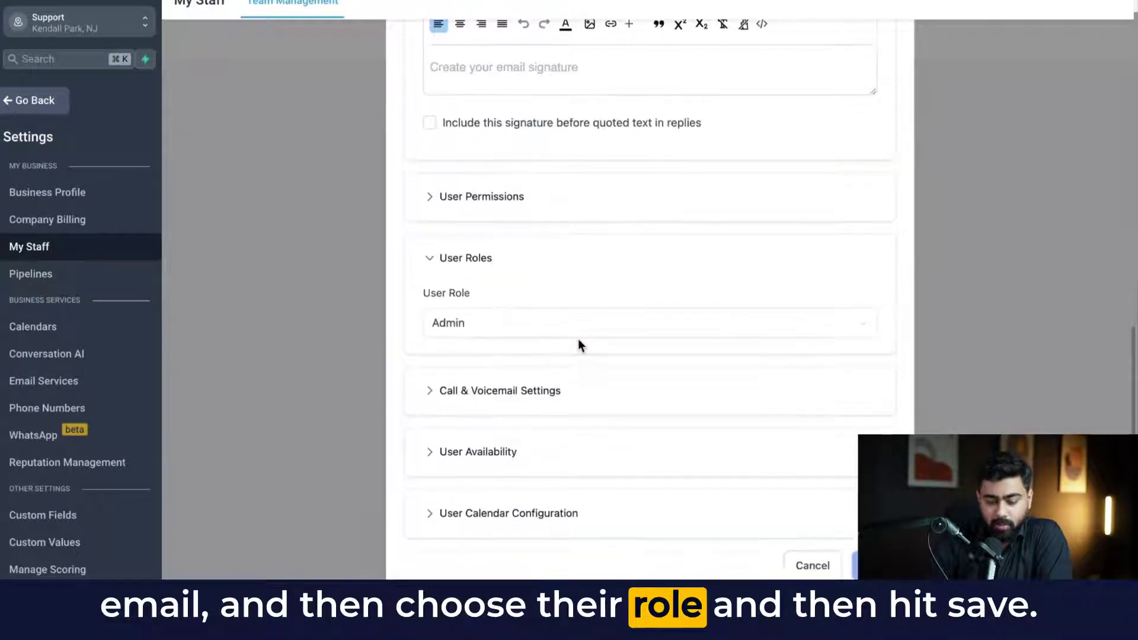
{"action": "scroll", "coordinate": [874, 151], "scroll_direction": "up", "scroll_amount": 12}
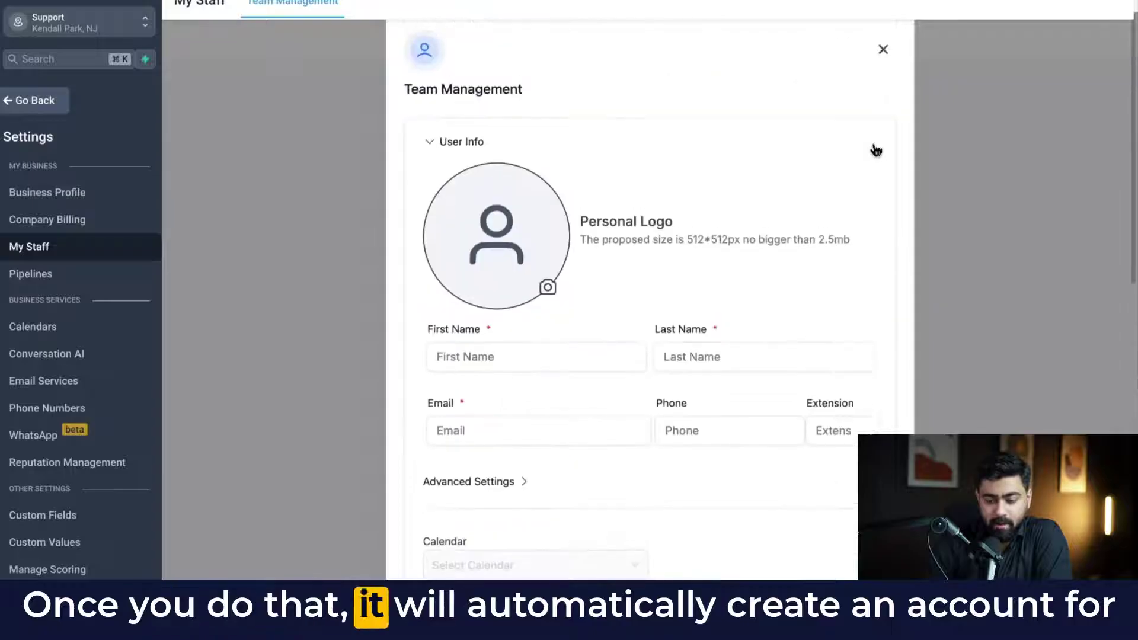
{"action": "left_click", "coordinate": [883, 50]}
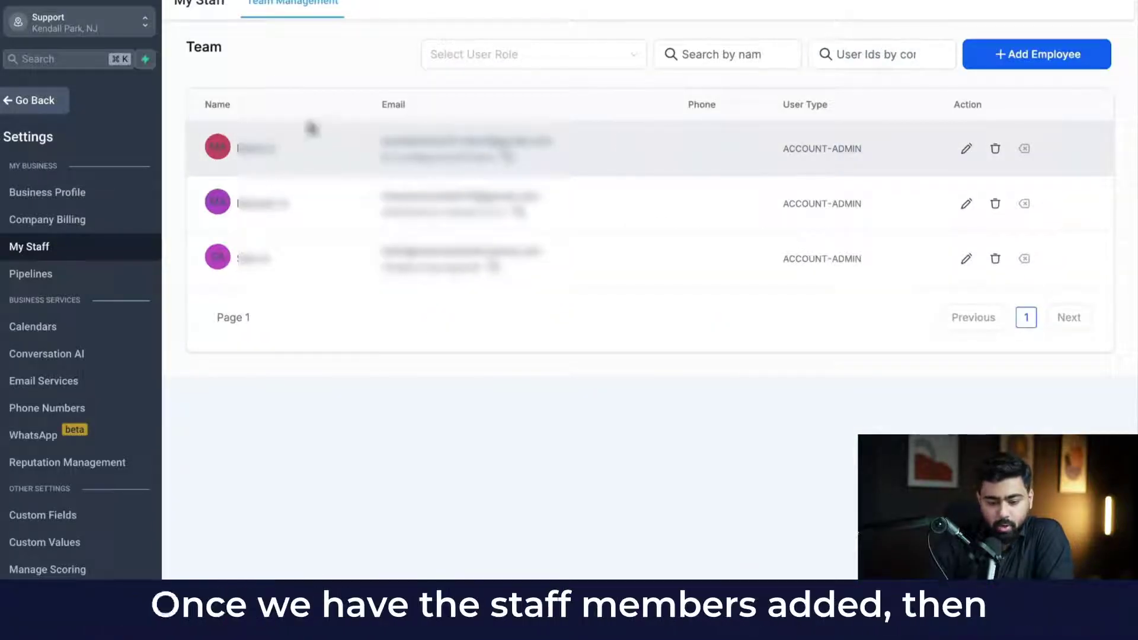
Step: Go to the equipment list in the calendar settings and begin a new equipment entry
{"action": "left_click", "coordinate": [34, 332]}
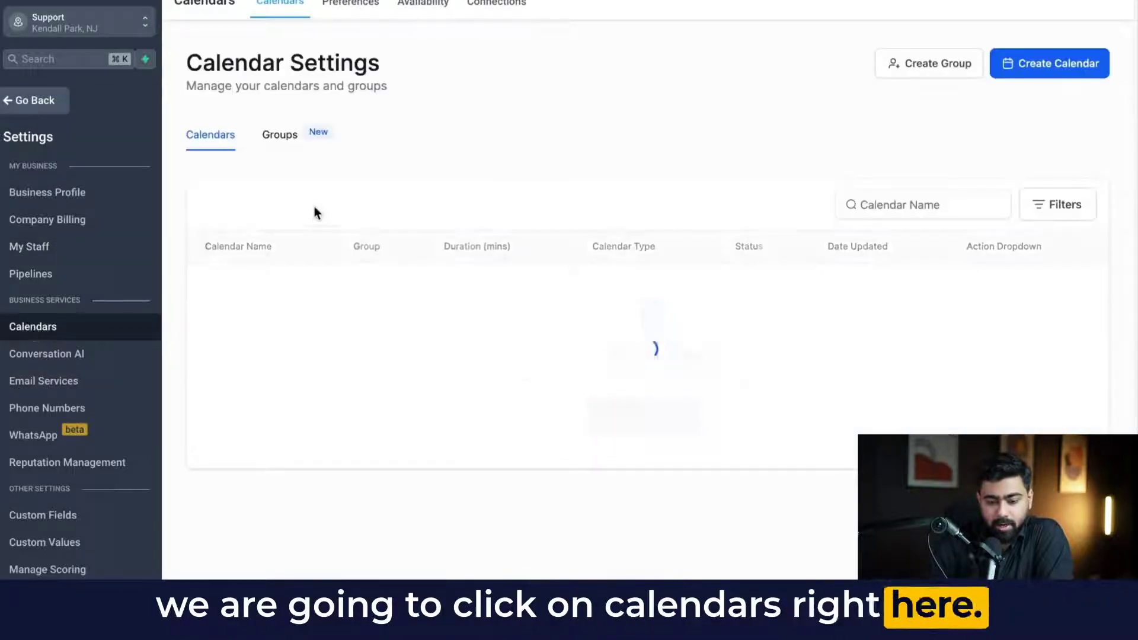
{"action": "left_click", "coordinate": [642, 140]}
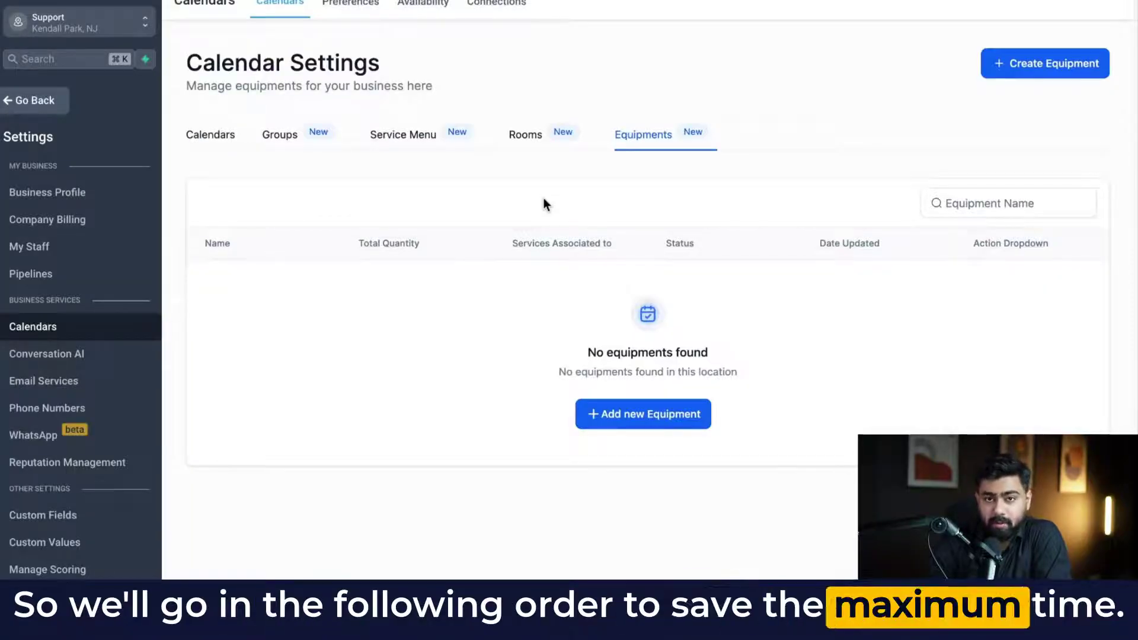
{"action": "left_click", "coordinate": [629, 421]}
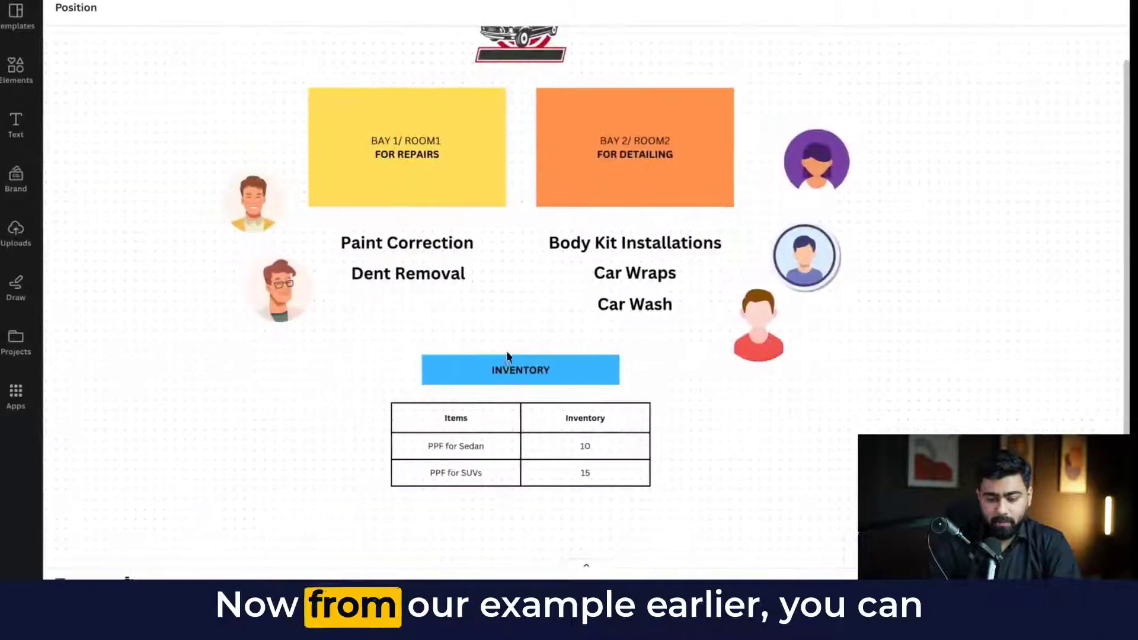
Step: Switch to Canva, copy "PPF for Sedan" from the inventory table, and use it as the new equipment's name in HighLevel
{"action": "left_click", "coordinate": [485, 424]}
{"action": "left_click", "coordinate": [448, 448]}
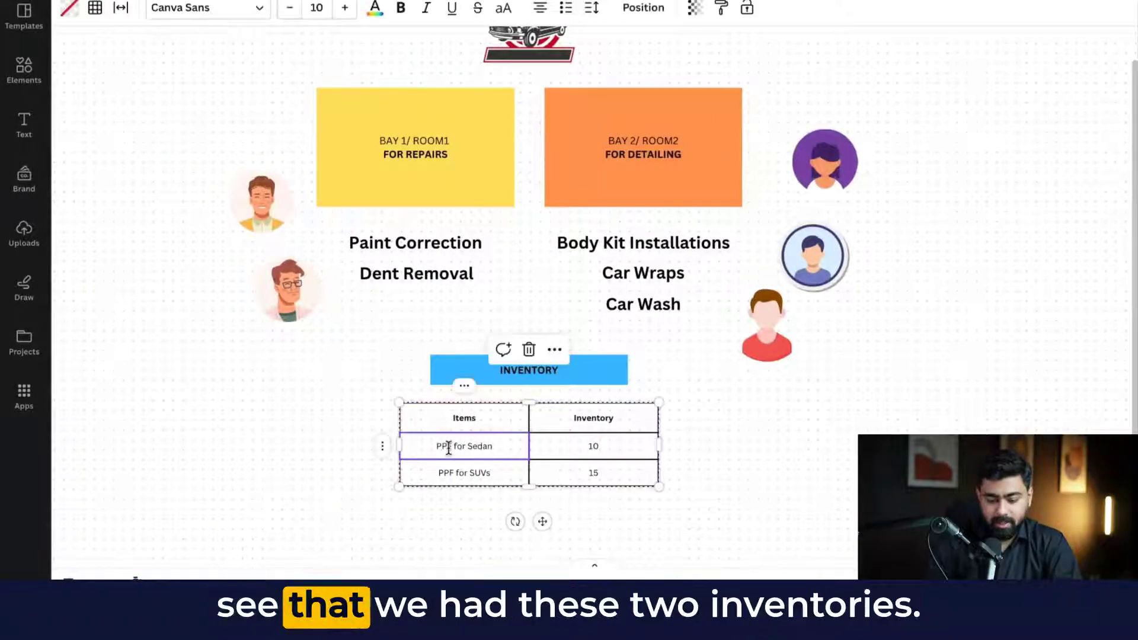
{"action": "triple_click", "coordinate": [449, 447]}
{"action": "right_click", "coordinate": [478, 448]}
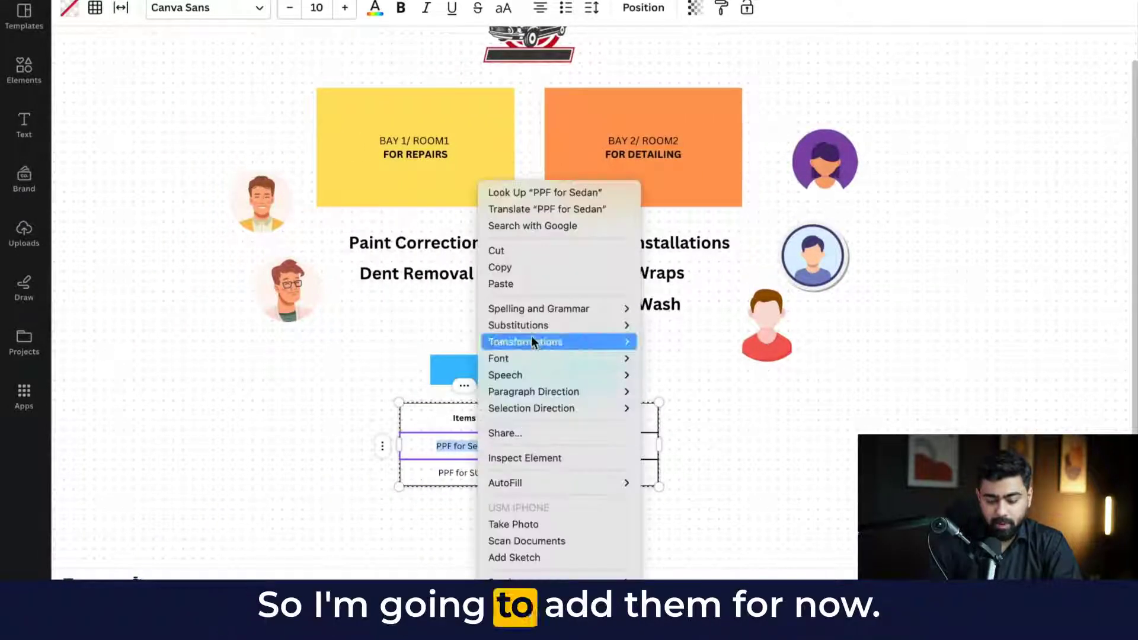
{"action": "left_click", "coordinate": [510, 264]}
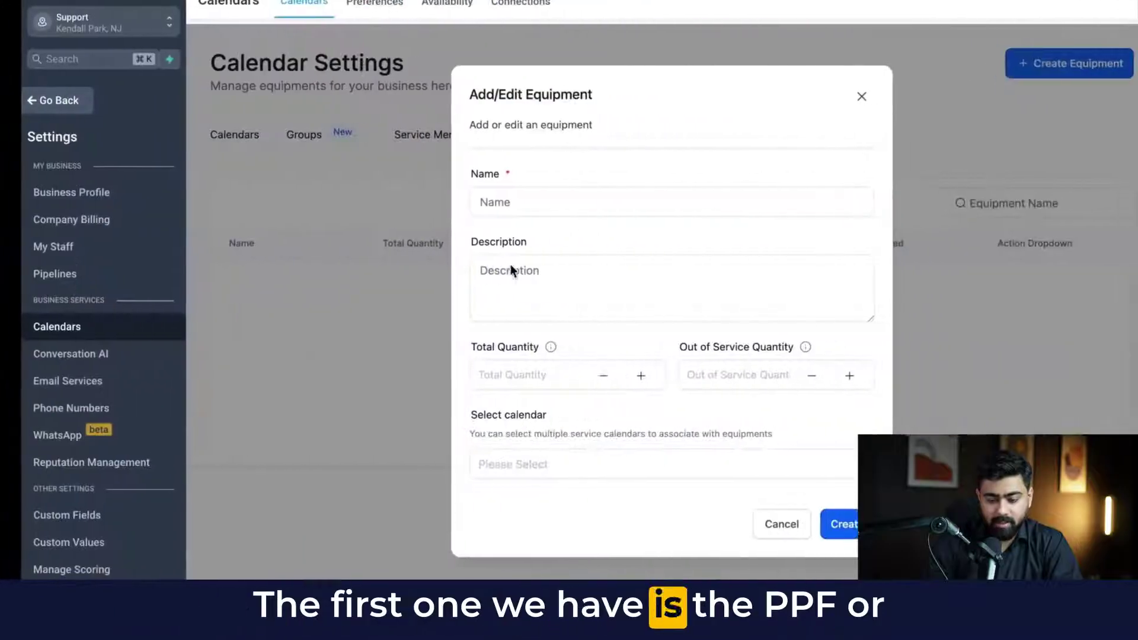
{"action": "left_click", "coordinate": [505, 202]}
{"action": "key", "text": "super+v"}
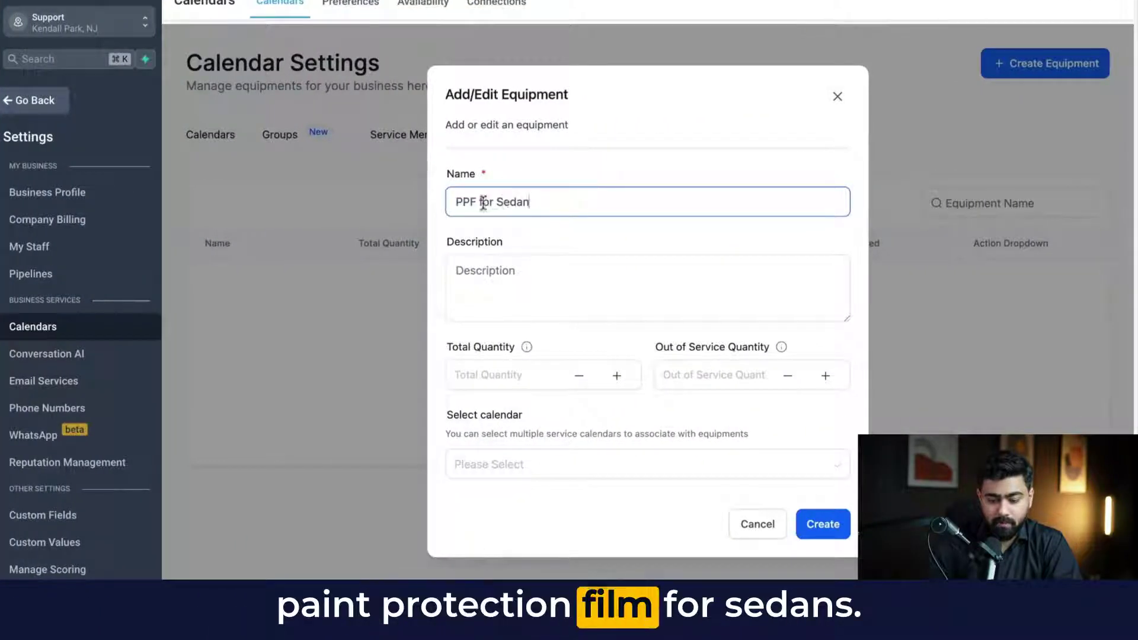
Step: Set the PPF for Sedan total quantity to 10 and out of service quantity to 2, and create the equipment
{"action": "left_click", "coordinate": [515, 375]}
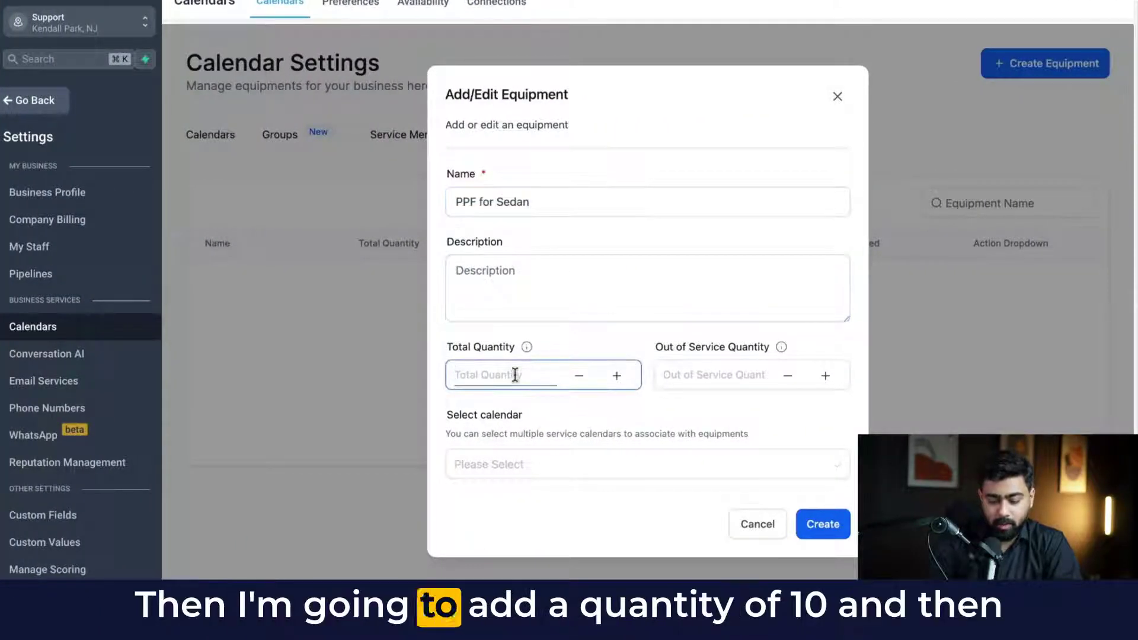
{"action": "type", "text": "10"}
{"action": "left_click", "coordinate": [687, 380]}
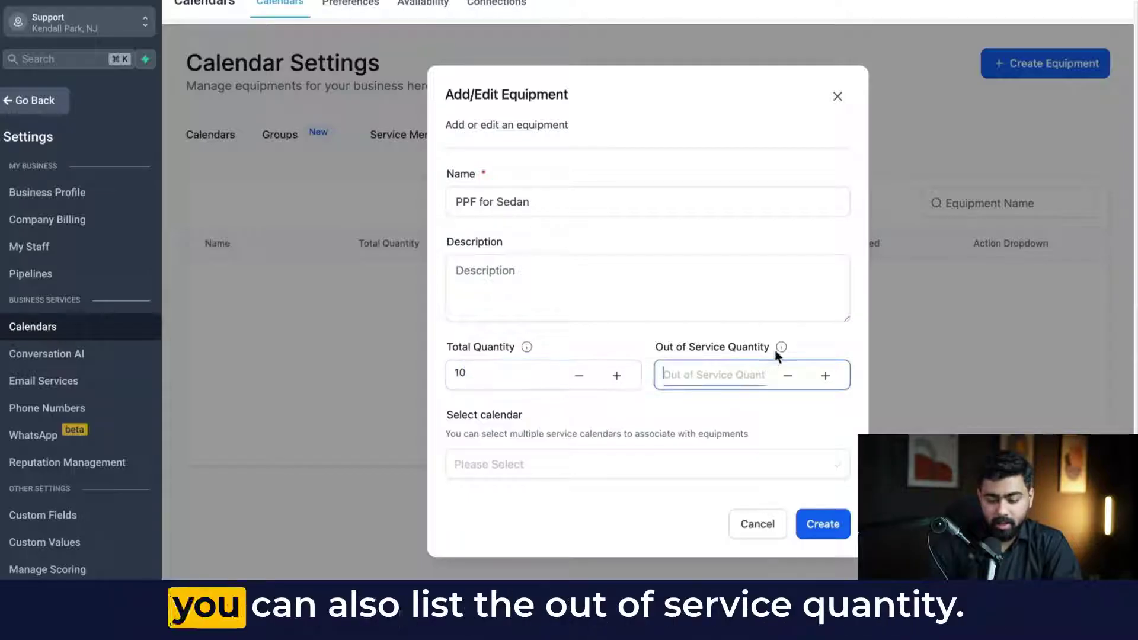
{"action": "mouse_move", "coordinate": [781, 351]}
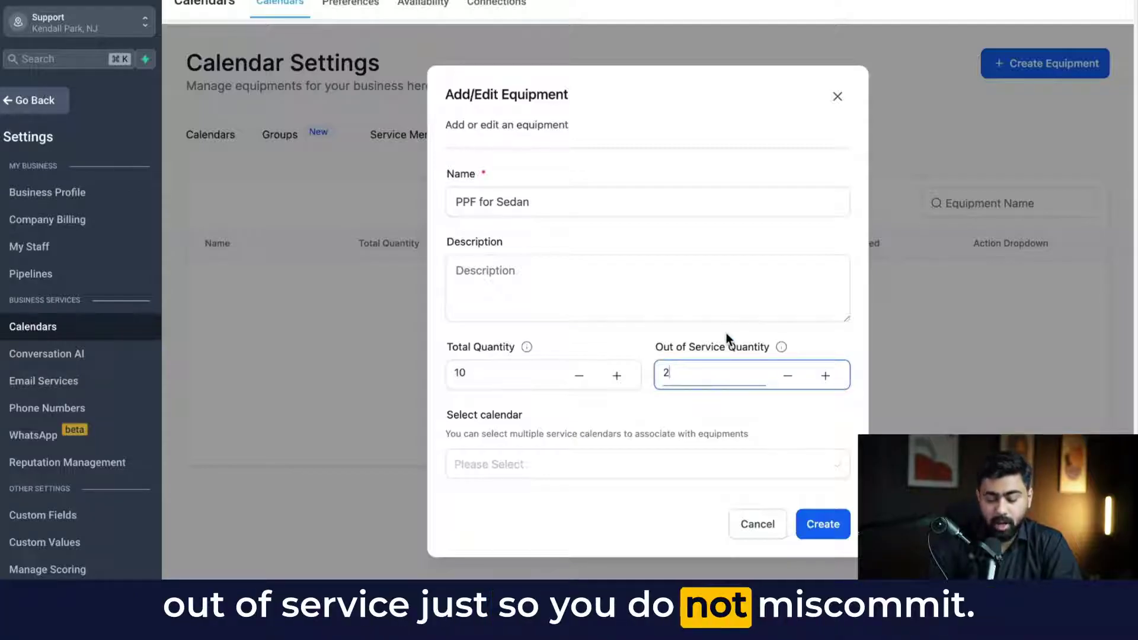
{"action": "left_click", "coordinate": [827, 523]}
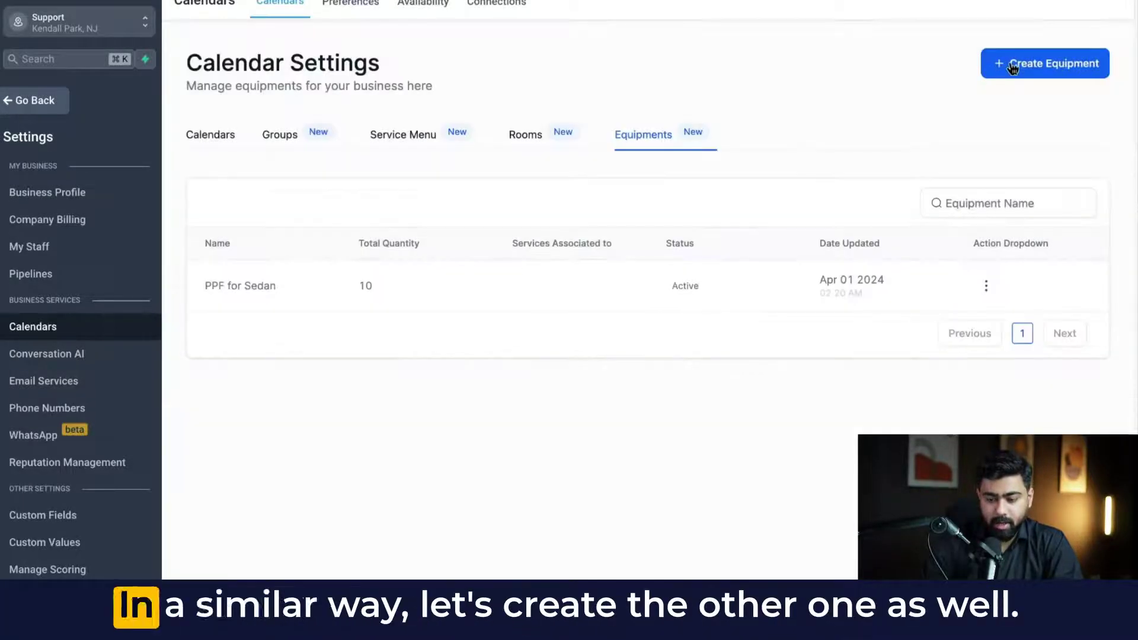
Step: Create a second equipment named "PPF for SUVs" with a total quantity of 10 and an out of service quantity of 2
{"action": "left_click", "coordinate": [1013, 65]}
{"action": "left_click", "coordinate": [552, 198]}
{"action": "type", "text": "PPF for SUVs"}
{"action": "left_click", "coordinate": [503, 376]}
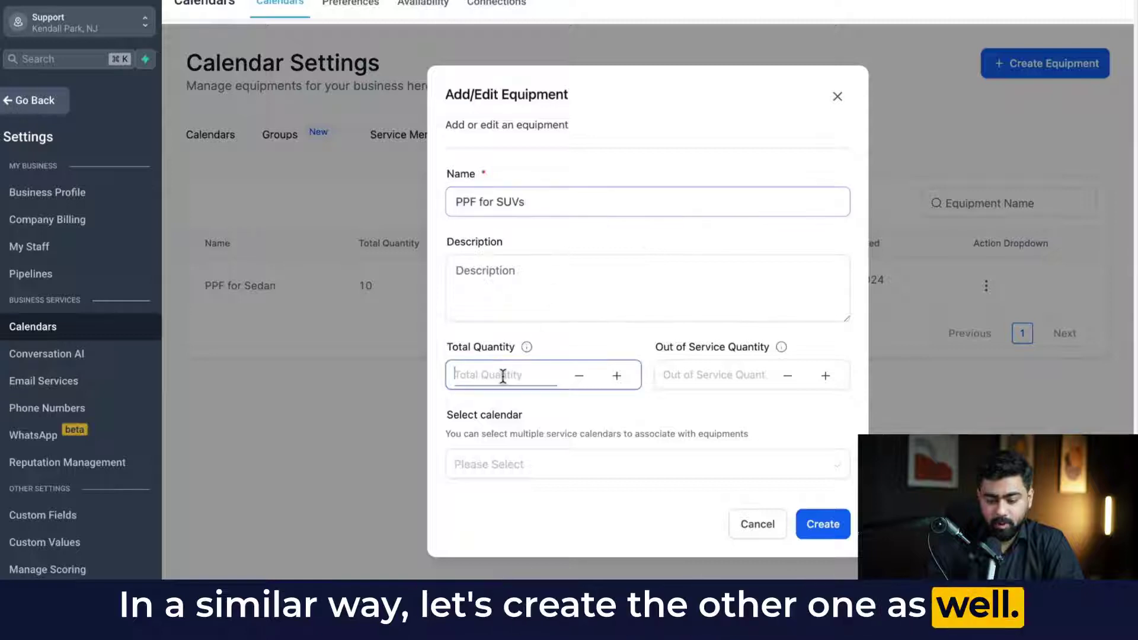
{"action": "type", "text": "10"}
{"action": "left_click", "coordinate": [715, 375]}
{"action": "type", "text": "2"}
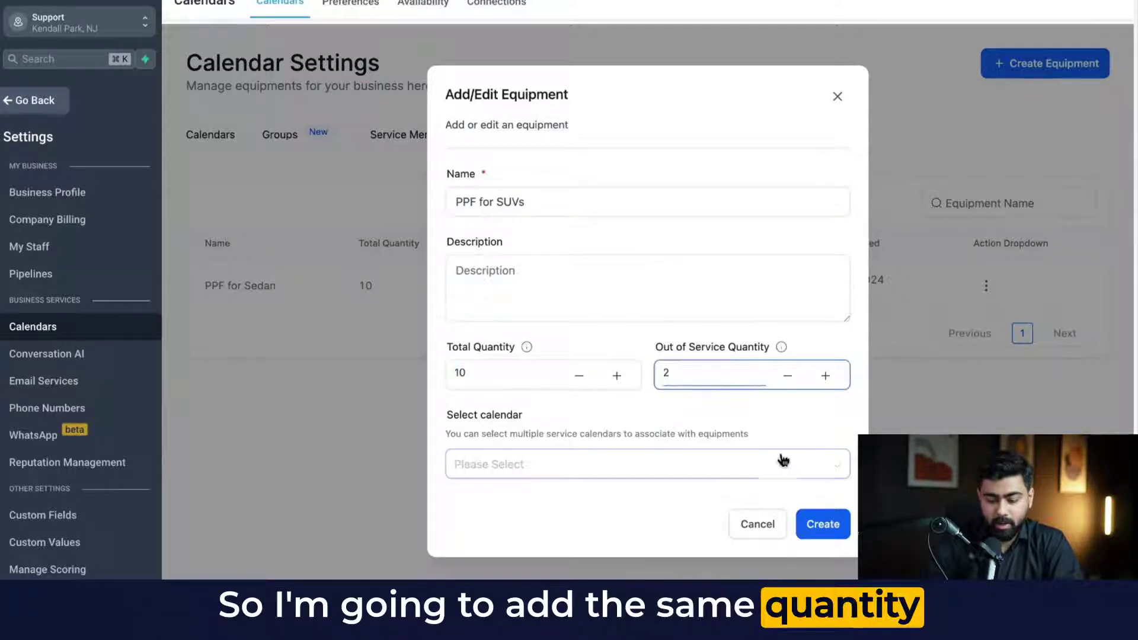
{"action": "left_click", "coordinate": [831, 526]}
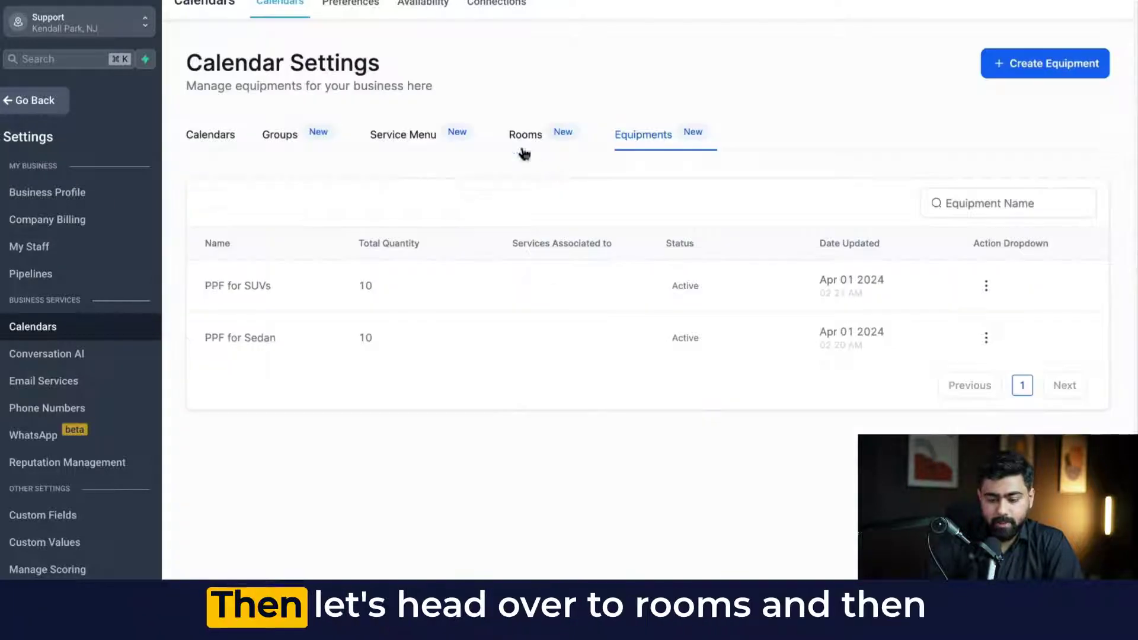
Step: Create a room named "Bay 1 (Repairs)" with a total capacity of 3
{"action": "left_click", "coordinate": [525, 142]}
{"action": "left_click", "coordinate": [610, 418]}
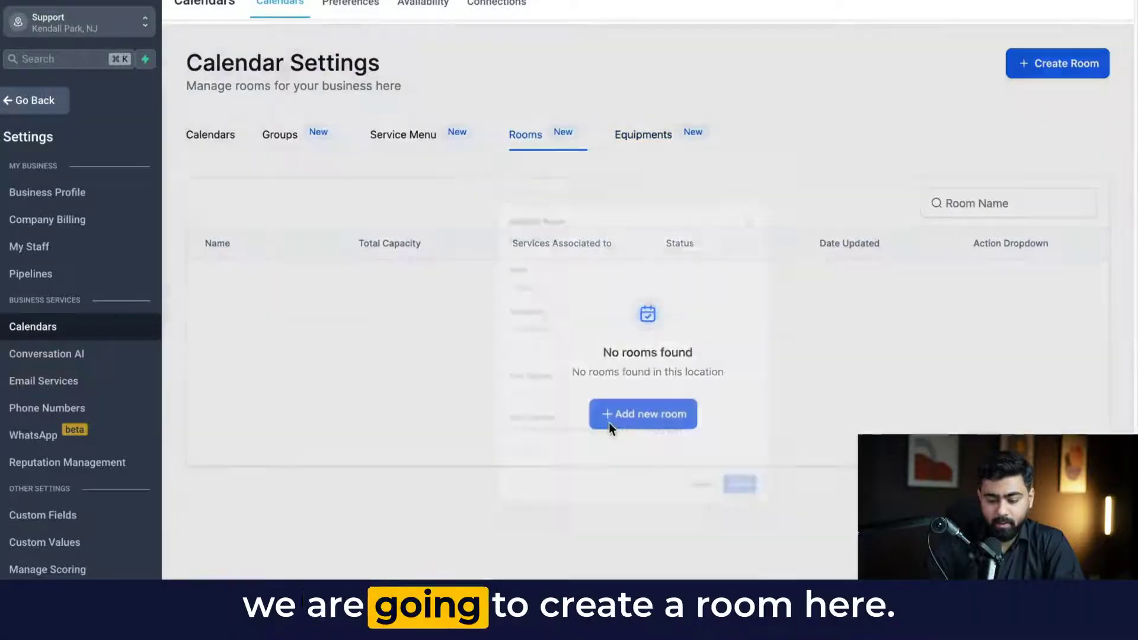
{"action": "left_click", "coordinate": [496, 197]}
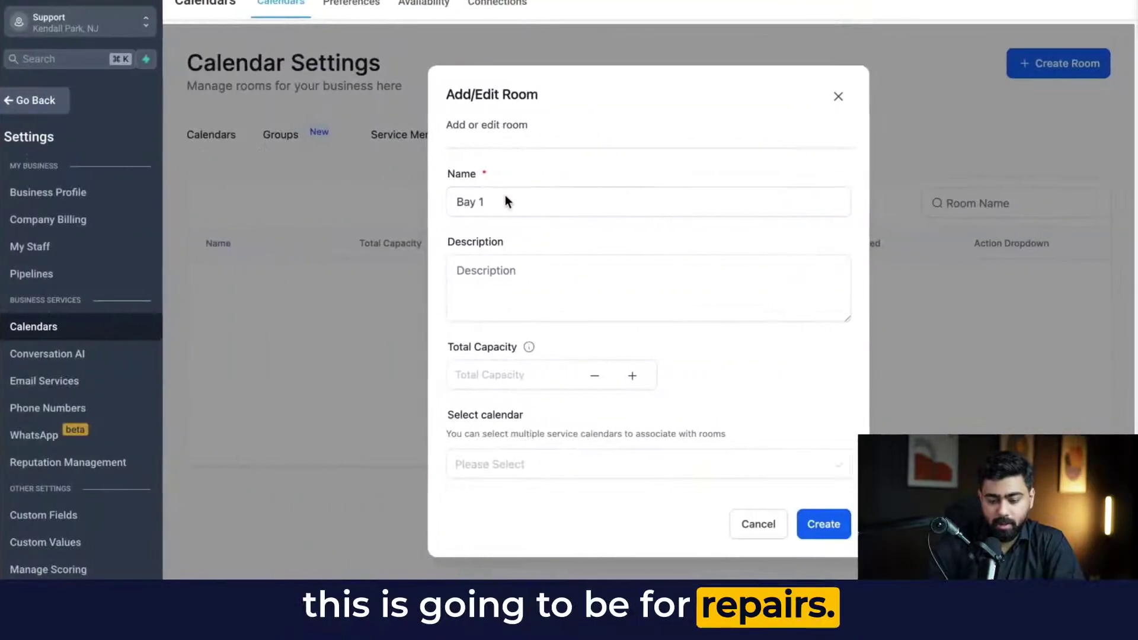
{"action": "type", "text": "(Repairs)"}
{"action": "left_click_drag", "start_coordinate": [533, 202], "coordinate": [486, 201]}
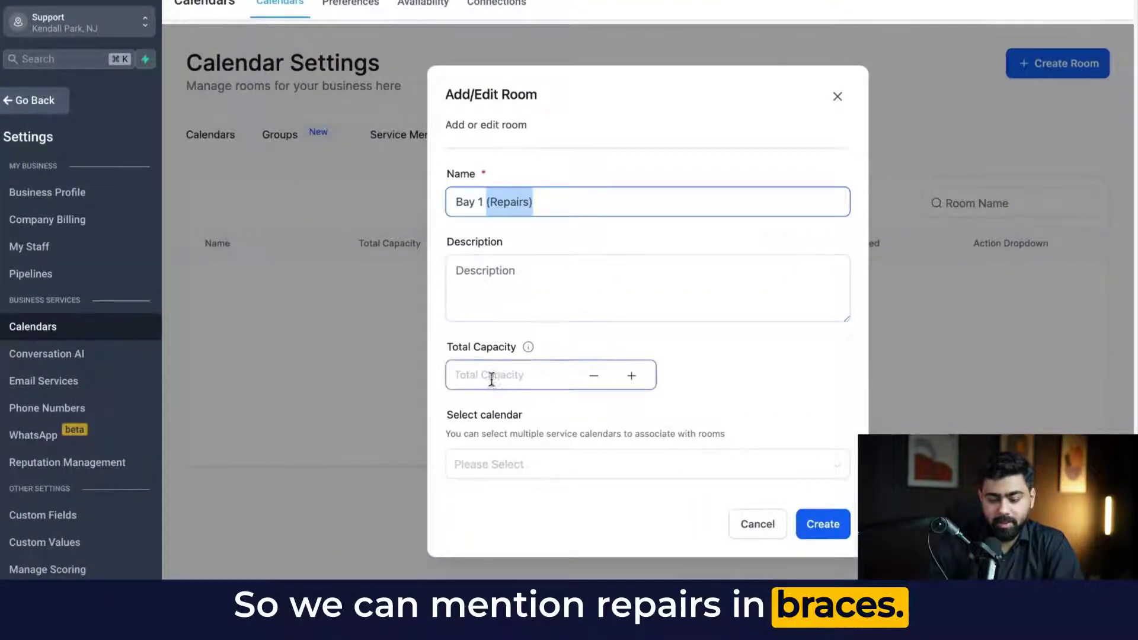
{"action": "left_click", "coordinate": [510, 377]}
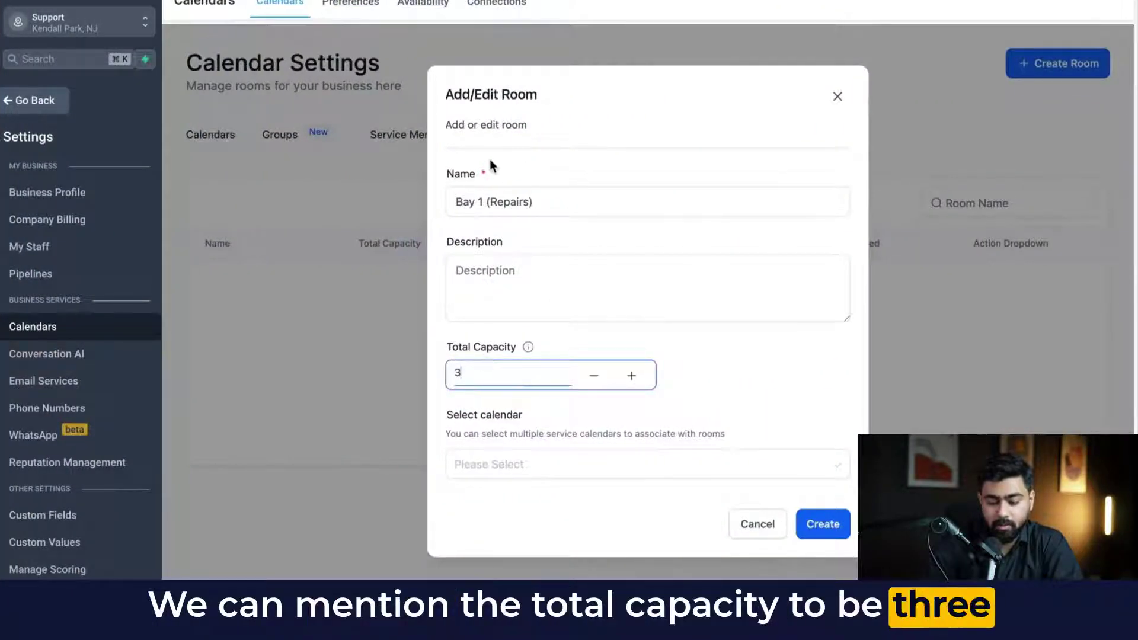
{"action": "left_click", "coordinate": [833, 522]}
Step: Create another room named "Bay 2 (DETAILING)" with a total capacity of 5
{"action": "left_click", "coordinate": [1029, 67]}
{"action": "left_click", "coordinate": [537, 193]}
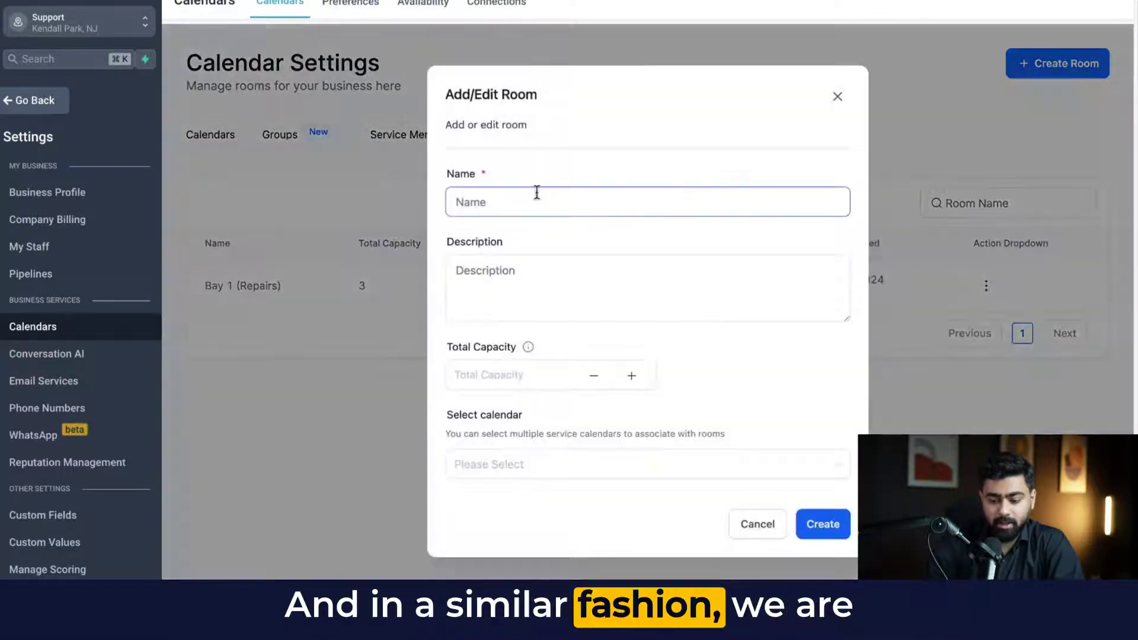
{"action": "type", "text": "Bay 2 ("}
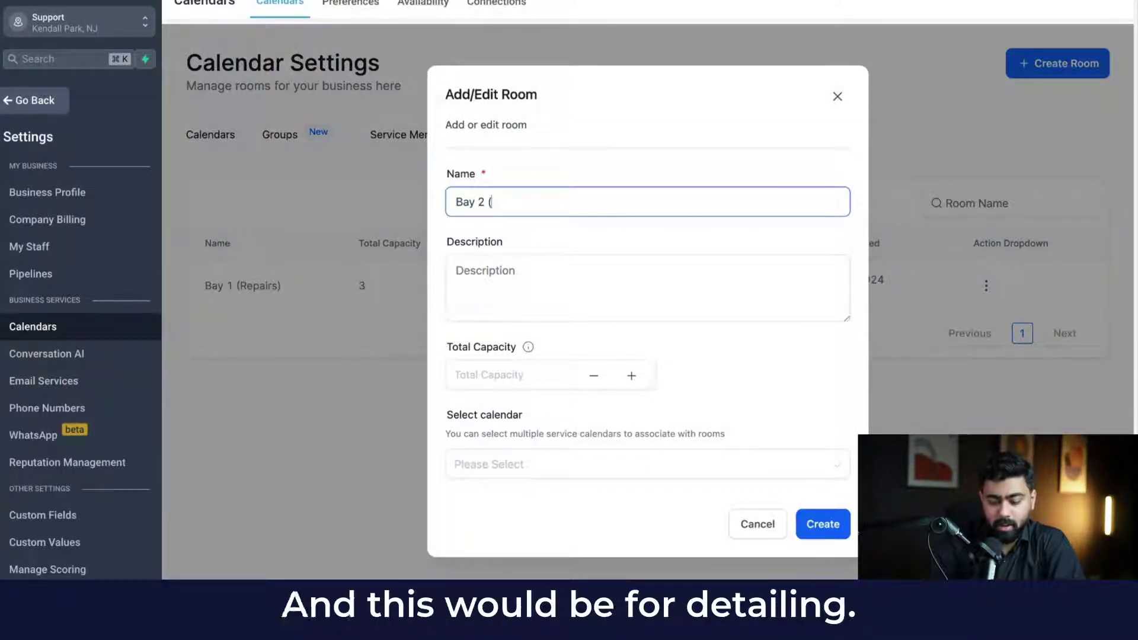
{"action": "type", "text": "DETAILING)"}
{"action": "left_click", "coordinate": [490, 376]}
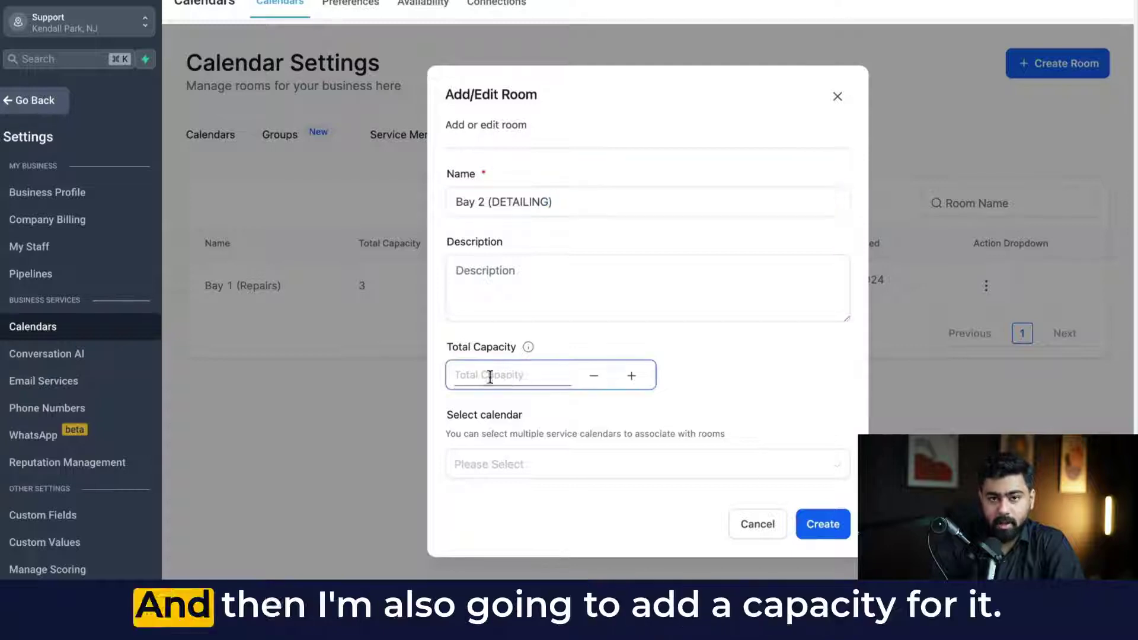
{"action": "type", "text": "5"}
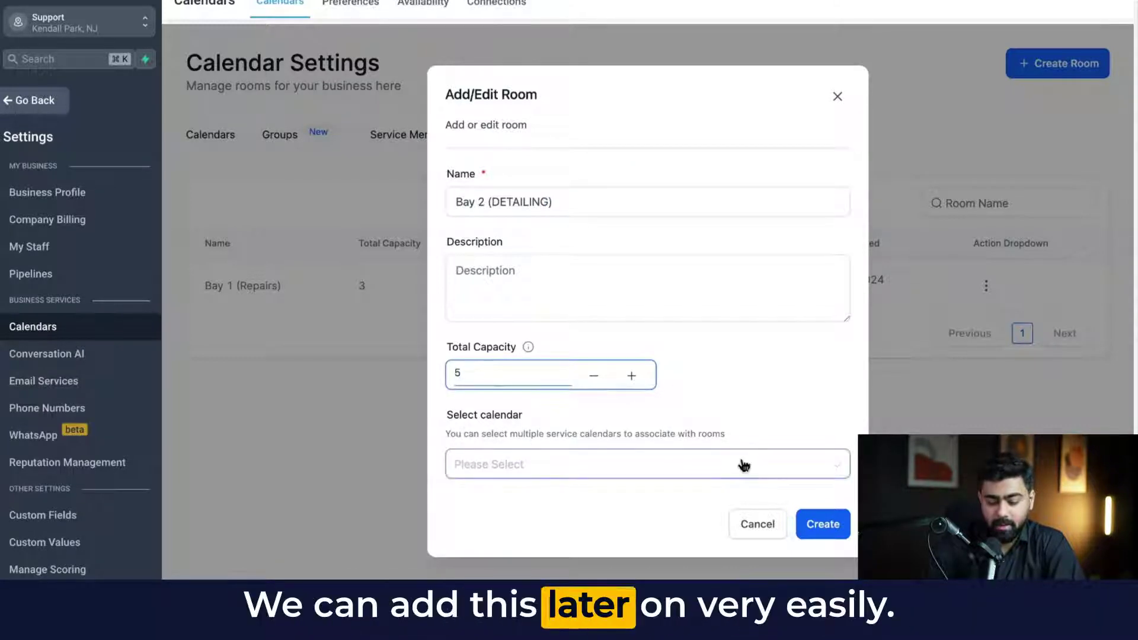
{"action": "left_click", "coordinate": [824, 525]}
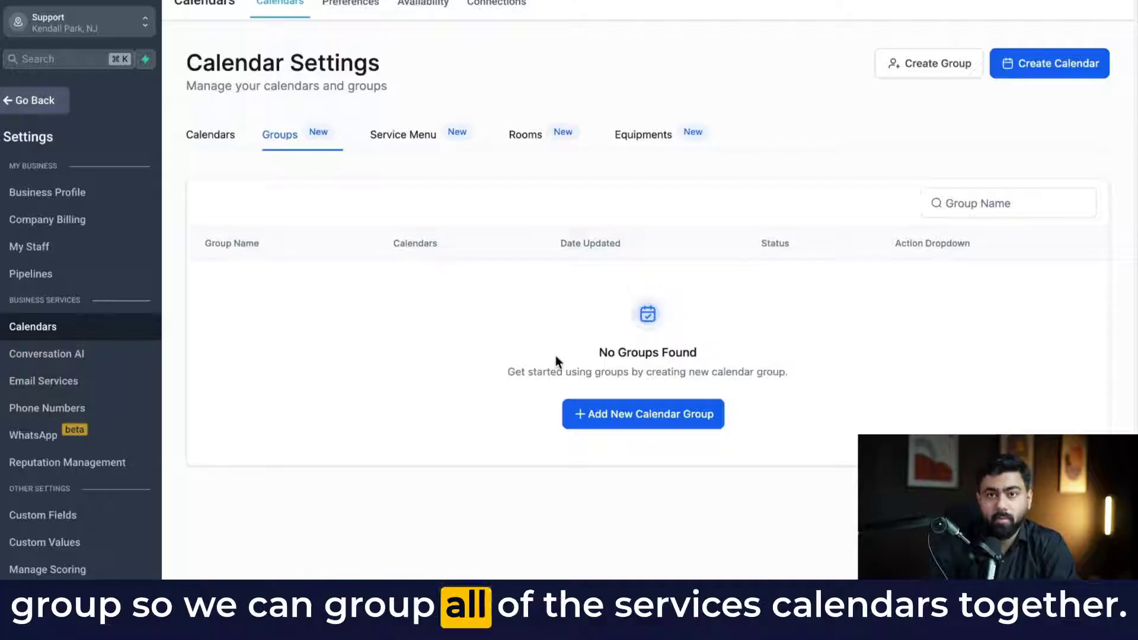
Step: Add a new calendar group named "Automotive Detailing"
{"action": "left_click", "coordinate": [613, 413]}
{"action": "left_click", "coordinate": [497, 200]}
{"action": "type", "text": "Automotive Detailing"}
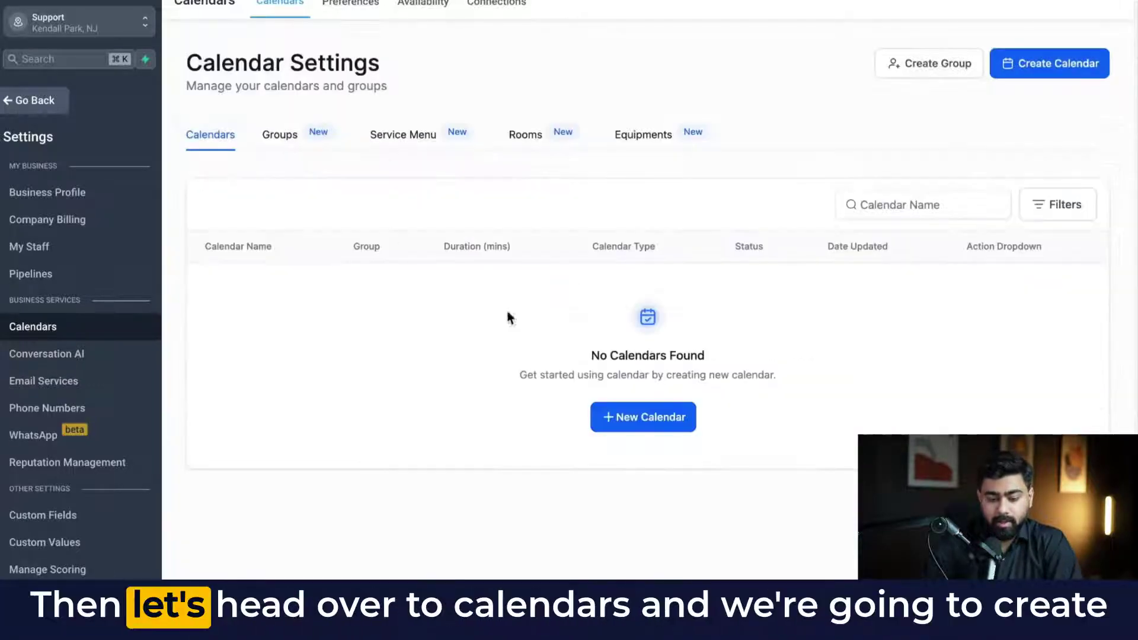
Step: Start a new calendar of the Service Calendar type and name the service "Paint Correction"
{"action": "left_click", "coordinate": [634, 420]}
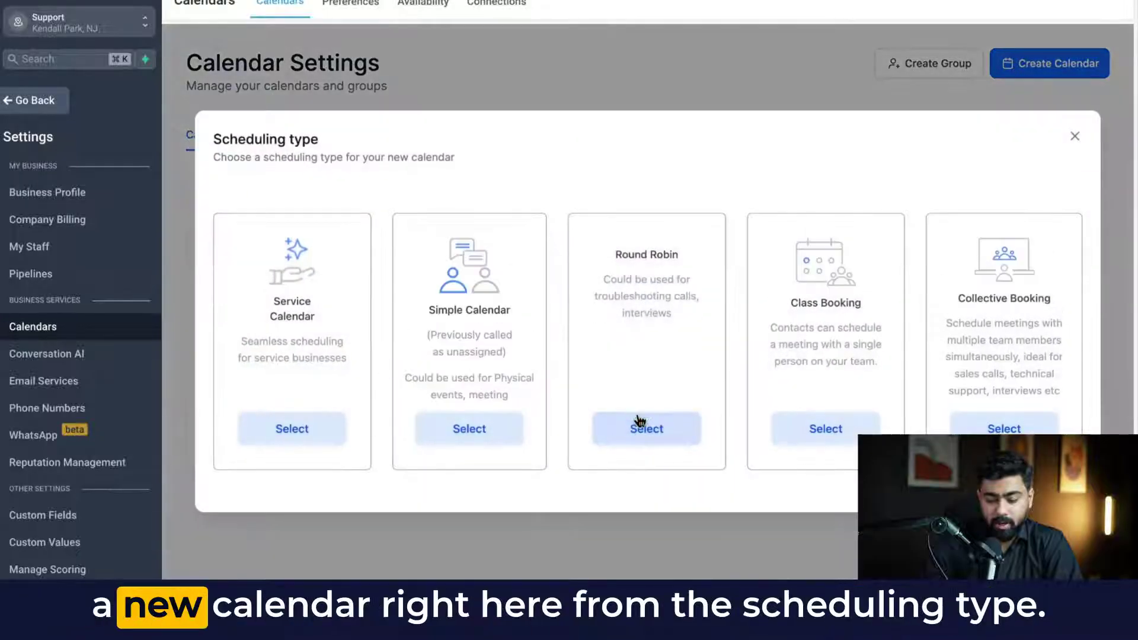
{"action": "left_click", "coordinate": [300, 432]}
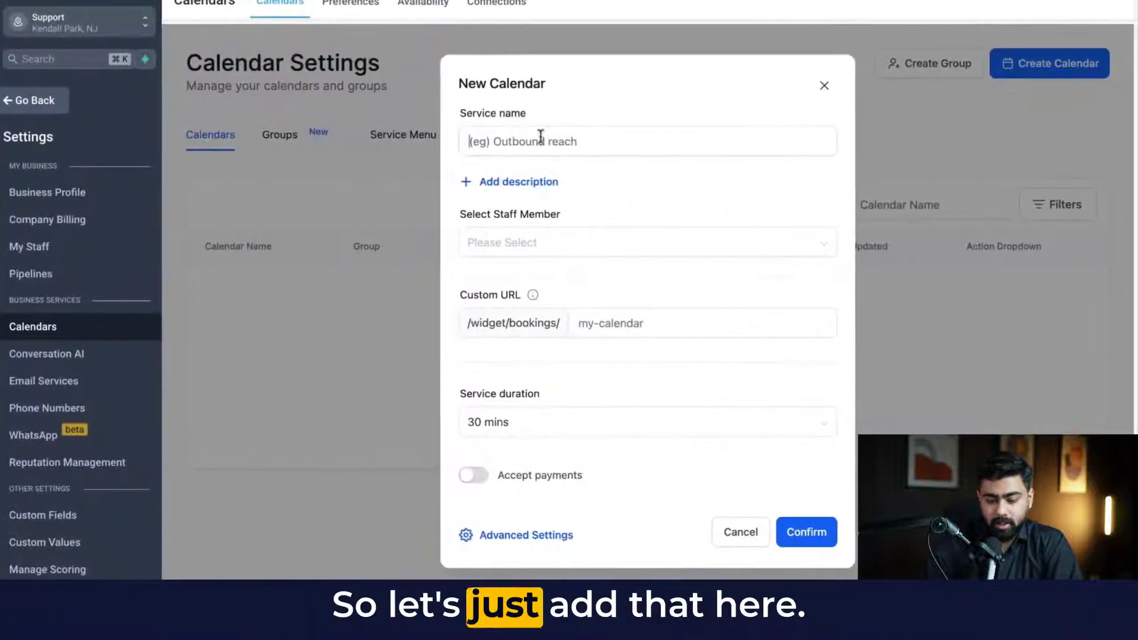
{"action": "left_click", "coordinate": [540, 140]}
{"action": "type", "text": "Paint Correction"}
Step: Assign the first listed staff member to the Paint Correction calendar and set its custom URL to paint-correction-12345
{"action": "left_click", "coordinate": [536, 243]}
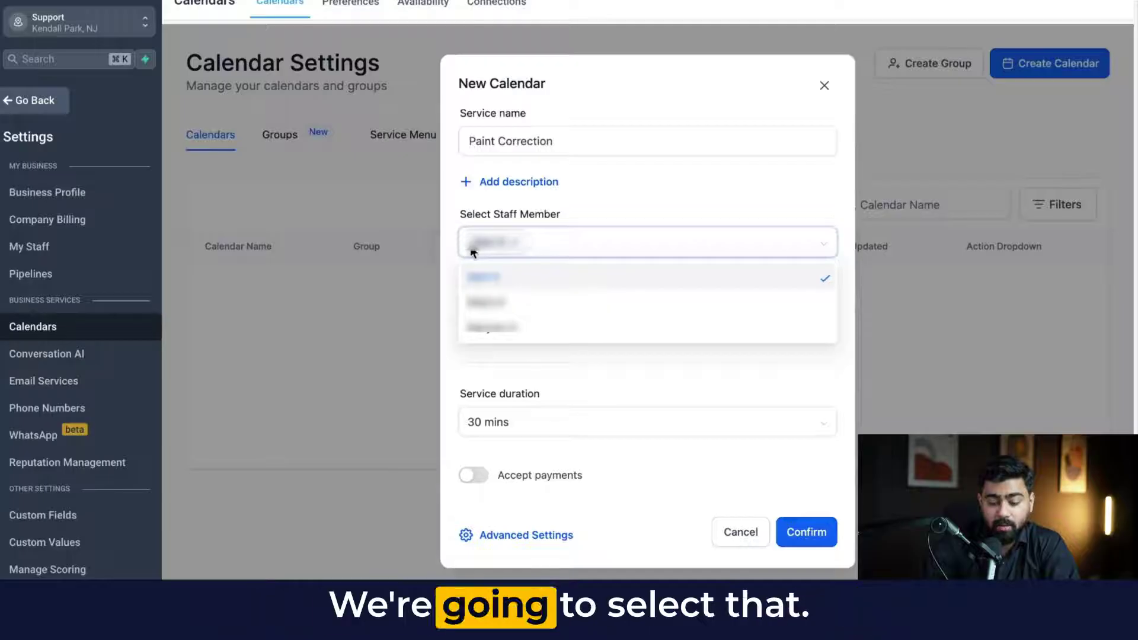
{"action": "left_click", "coordinate": [591, 198]}
{"action": "left_click", "coordinate": [596, 324]}
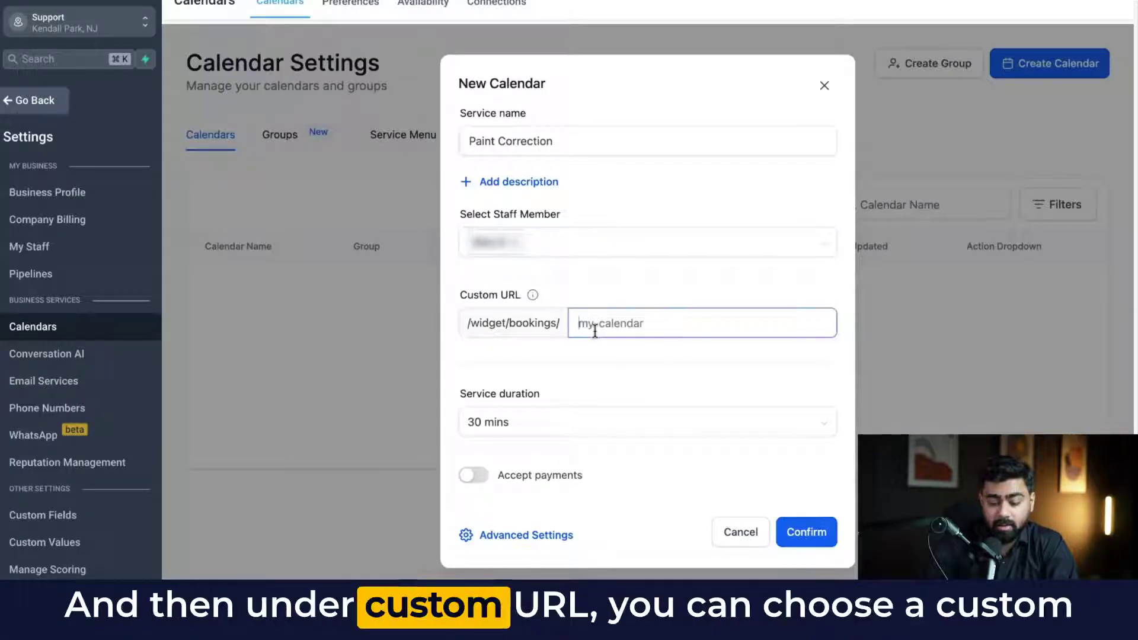
{"action": "type", "text": "paint-correctio"}
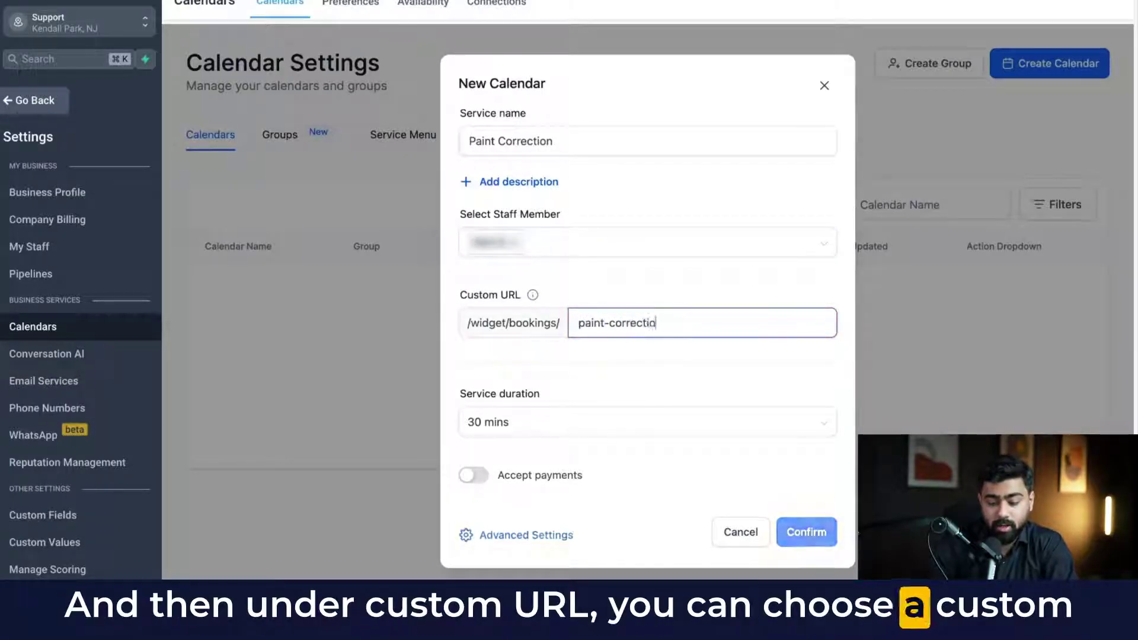
{"action": "type", "text": "n-12345"}
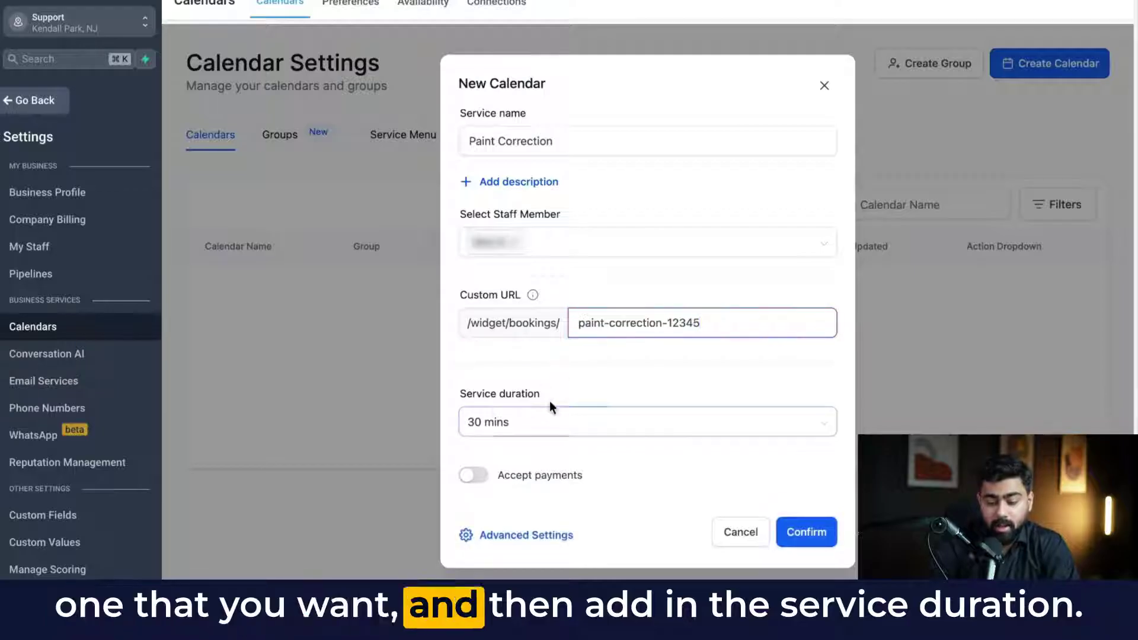
Step: Set the Paint Correction service duration to 60 mins and assign the calendar to the Automotive Detailing group in its advanced settings
{"action": "left_click", "coordinate": [548, 419]}
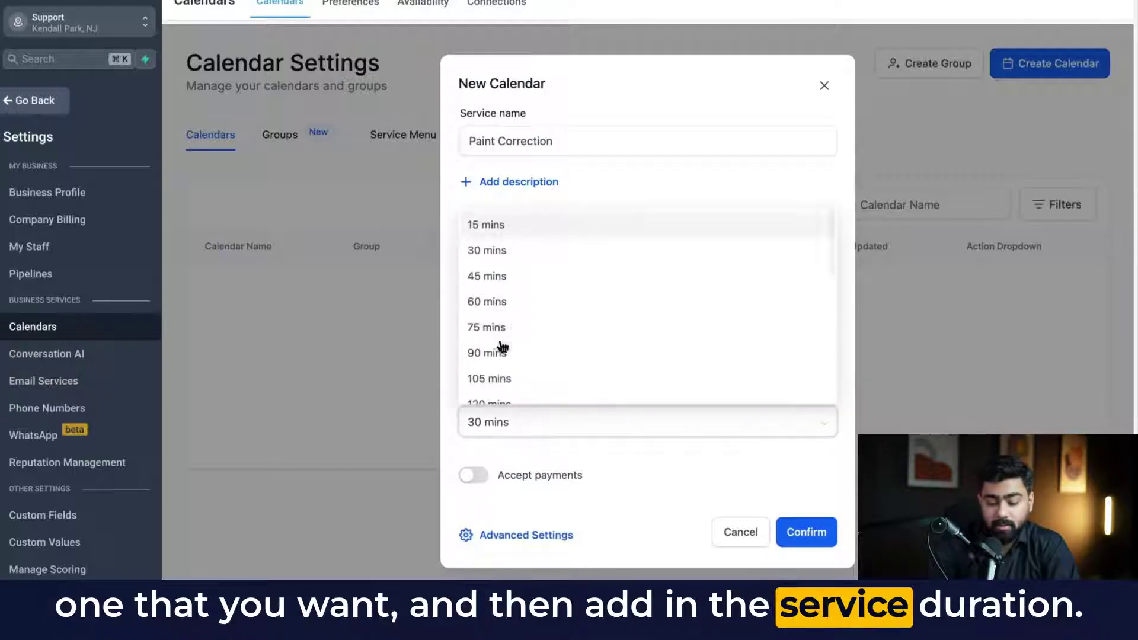
{"action": "left_click", "coordinate": [500, 301]}
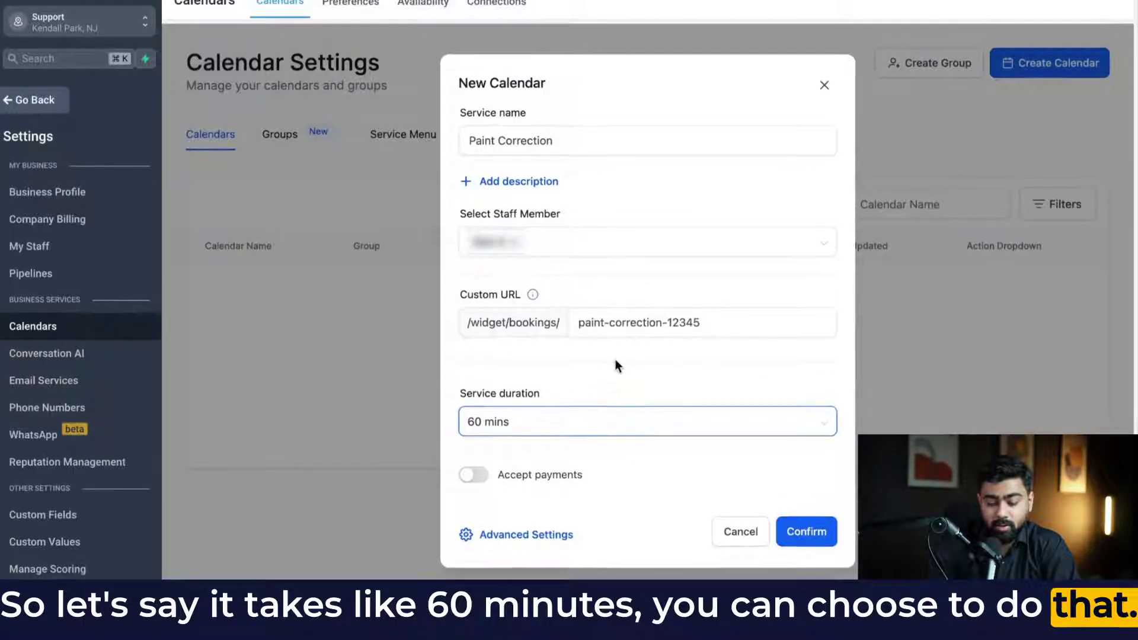
{"action": "left_click", "coordinate": [531, 534]}
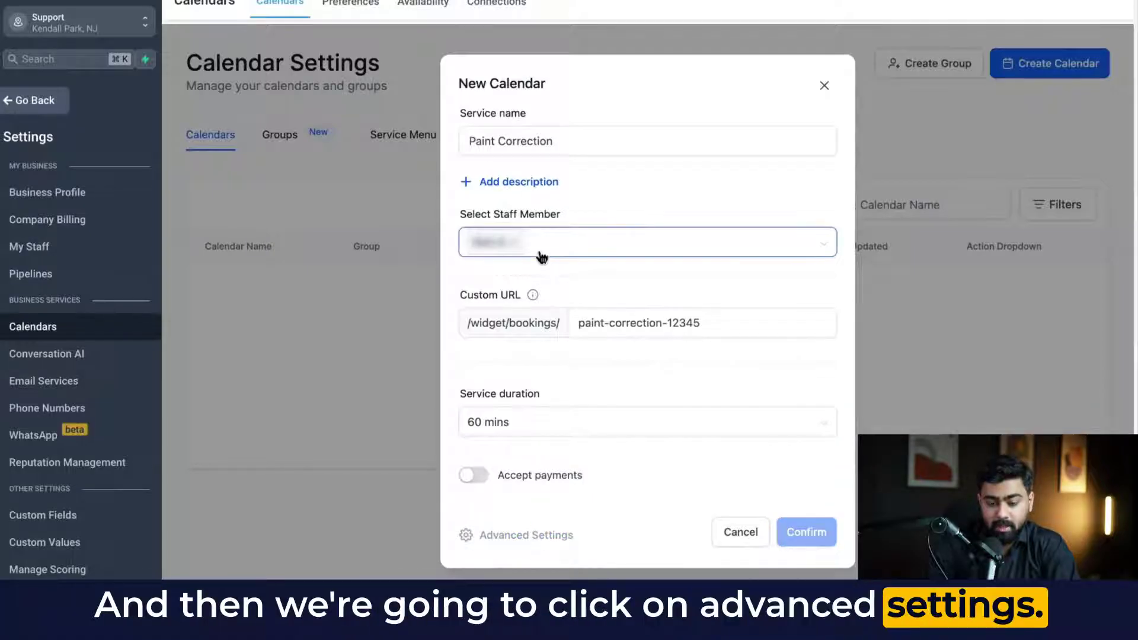
{"action": "scroll", "coordinate": [658, 315], "scroll_direction": "down", "scroll_amount": 6}
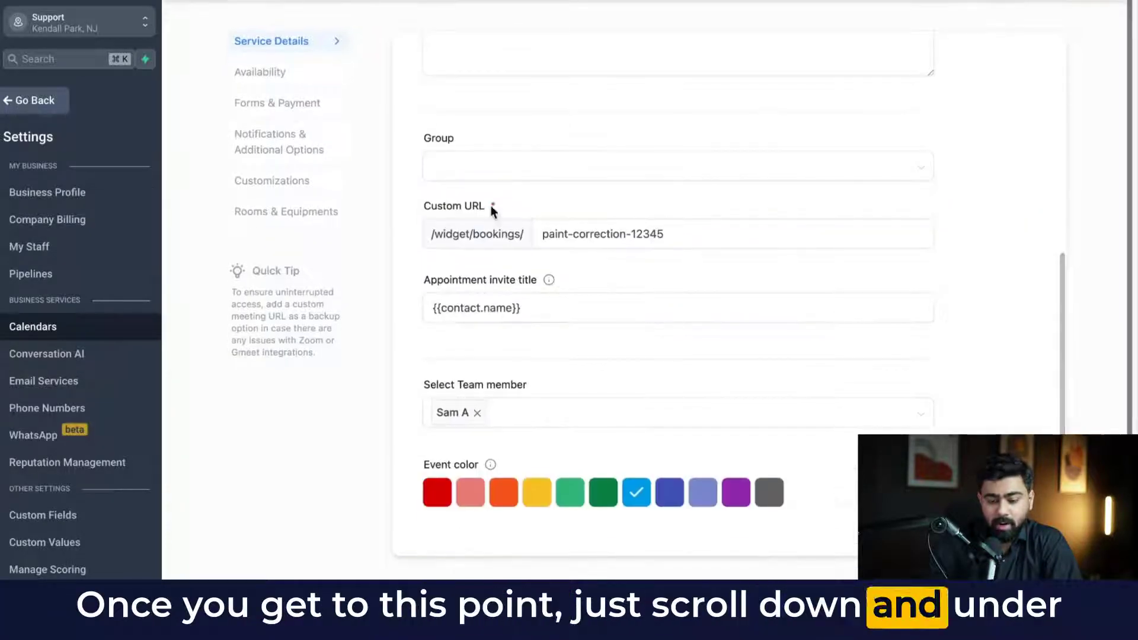
{"action": "left_click", "coordinate": [525, 169]}
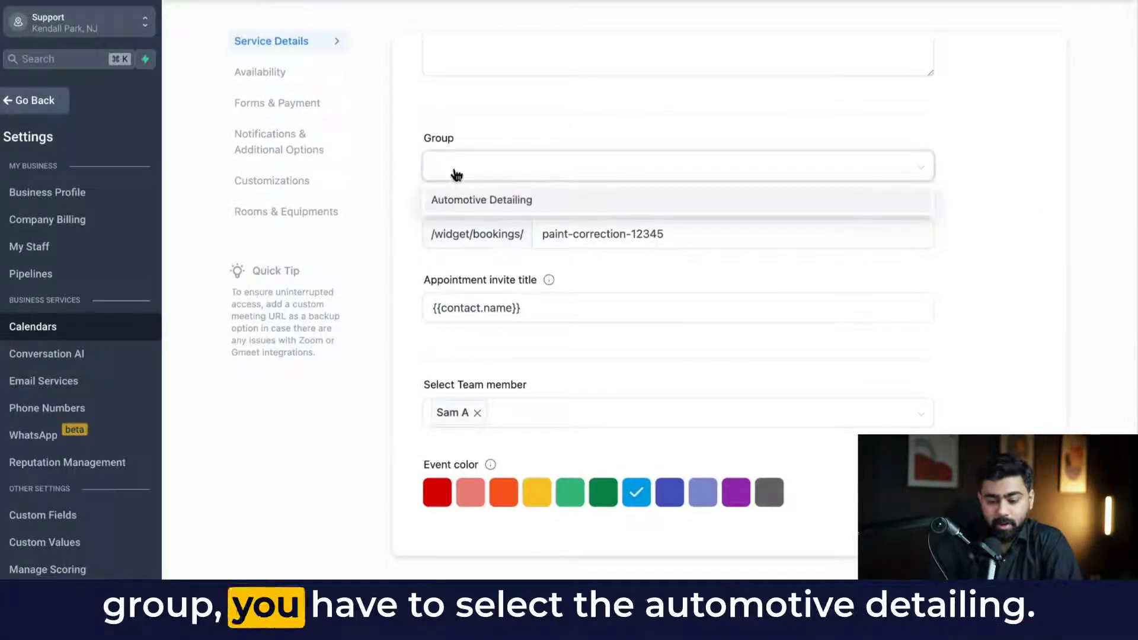
{"action": "left_click", "coordinate": [473, 205]}
Step: Review the availability, forms and payment, and notification settings of the Paint Correction calendar
{"action": "left_click", "coordinate": [272, 80]}
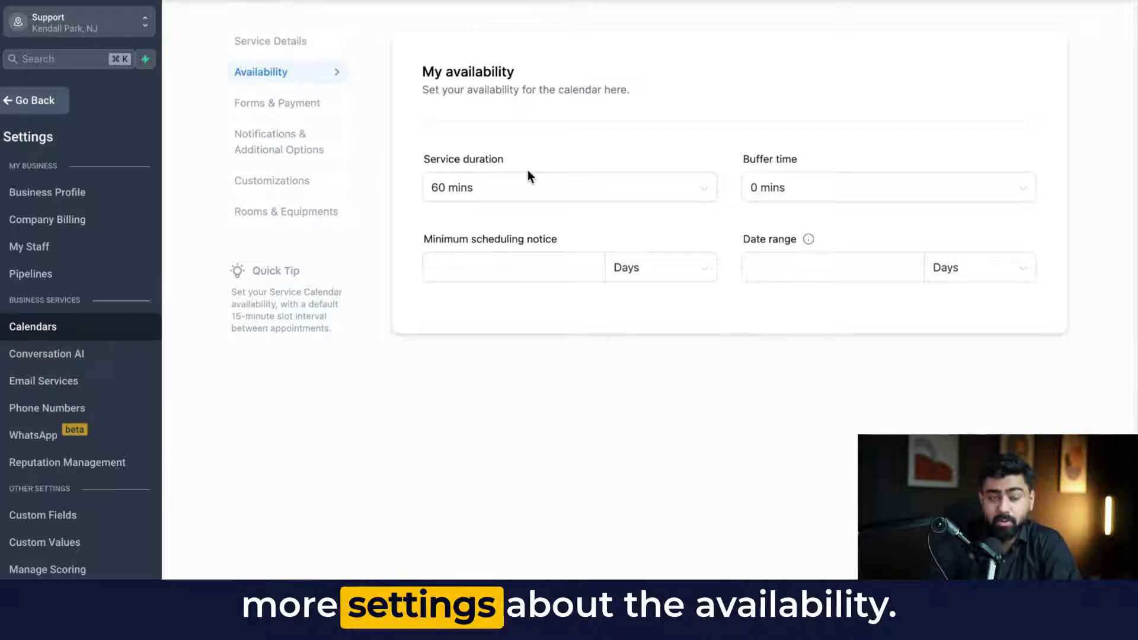
{"action": "left_click", "coordinate": [259, 107]}
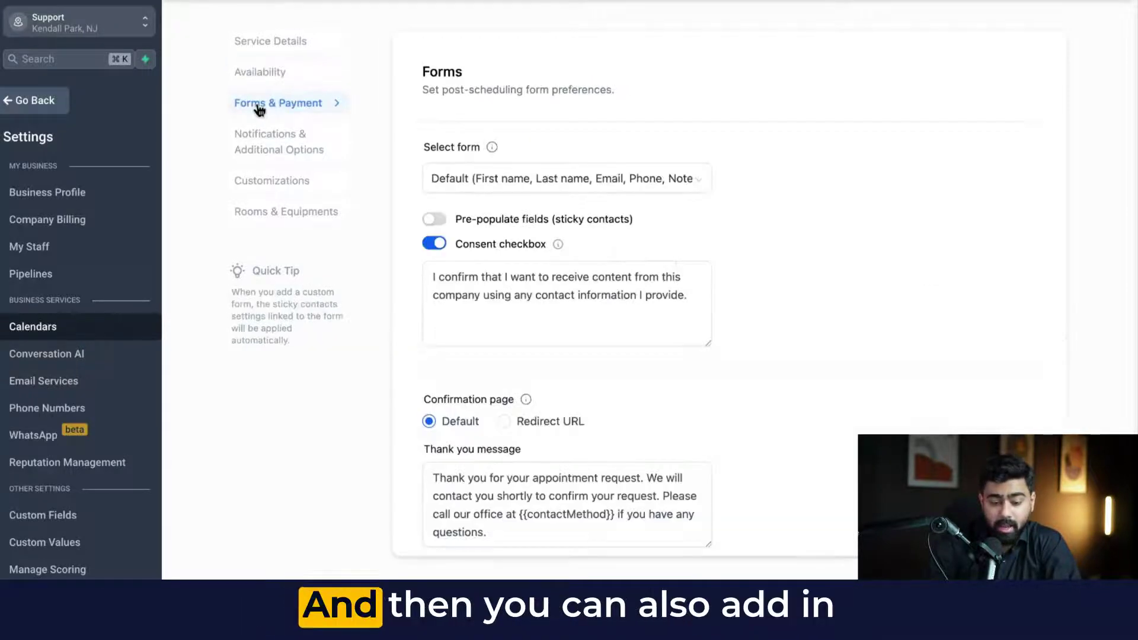
{"action": "scroll", "coordinate": [448, 137], "scroll_direction": "down", "scroll_amount": 3}
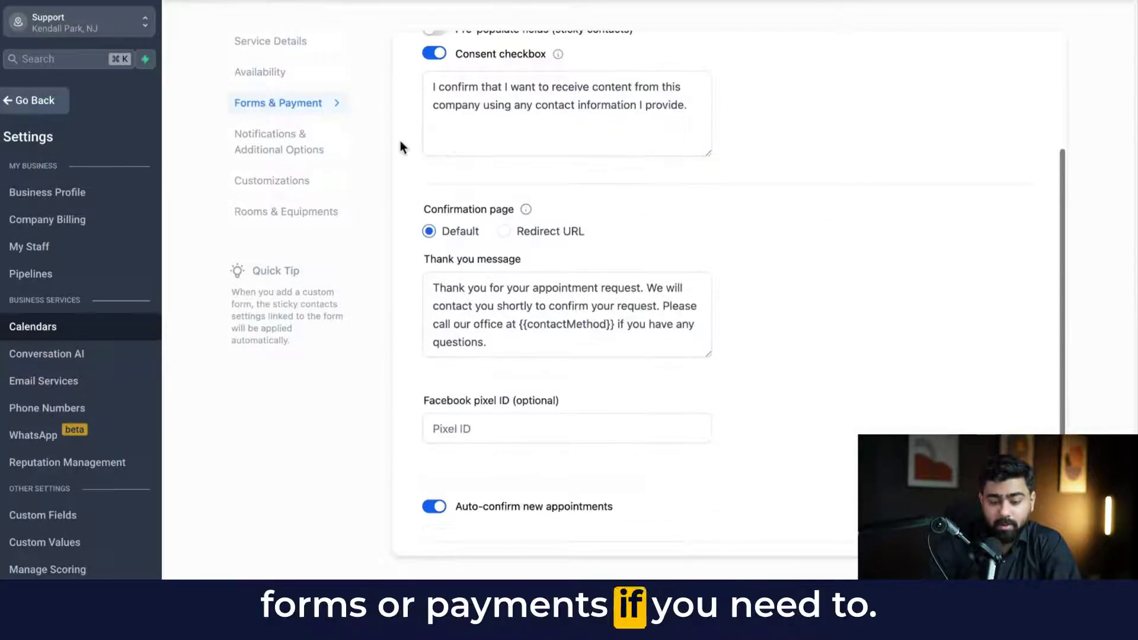
{"action": "left_click", "coordinate": [291, 145]}
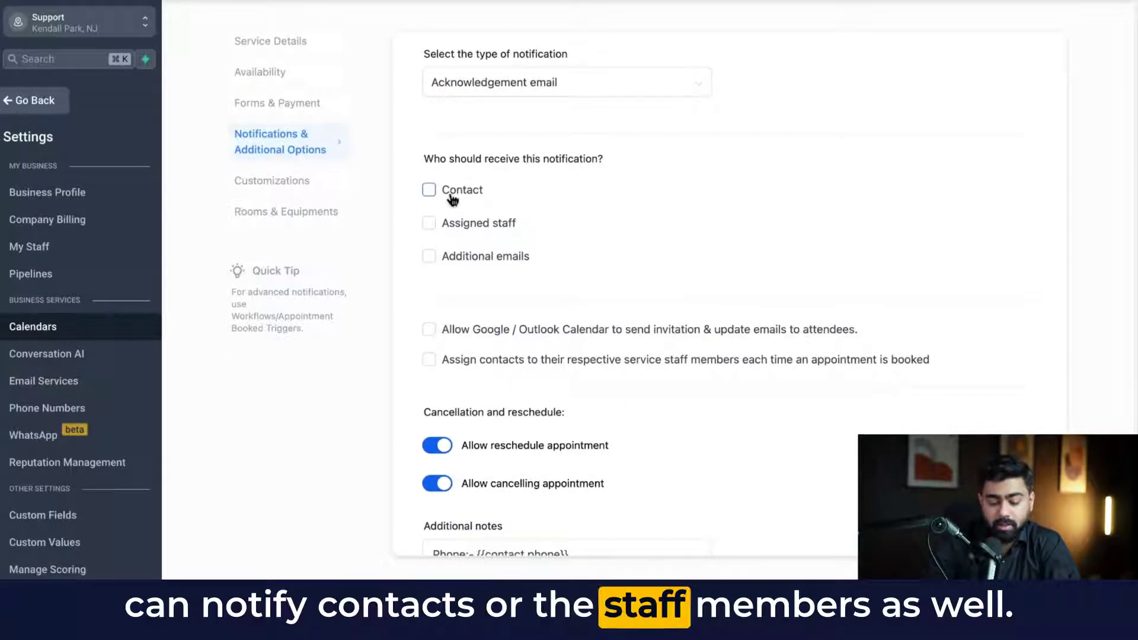
Step: Add a photo of a black car hood as the service cover image in the Paint Correction customizations
{"action": "left_click", "coordinate": [315, 181]}
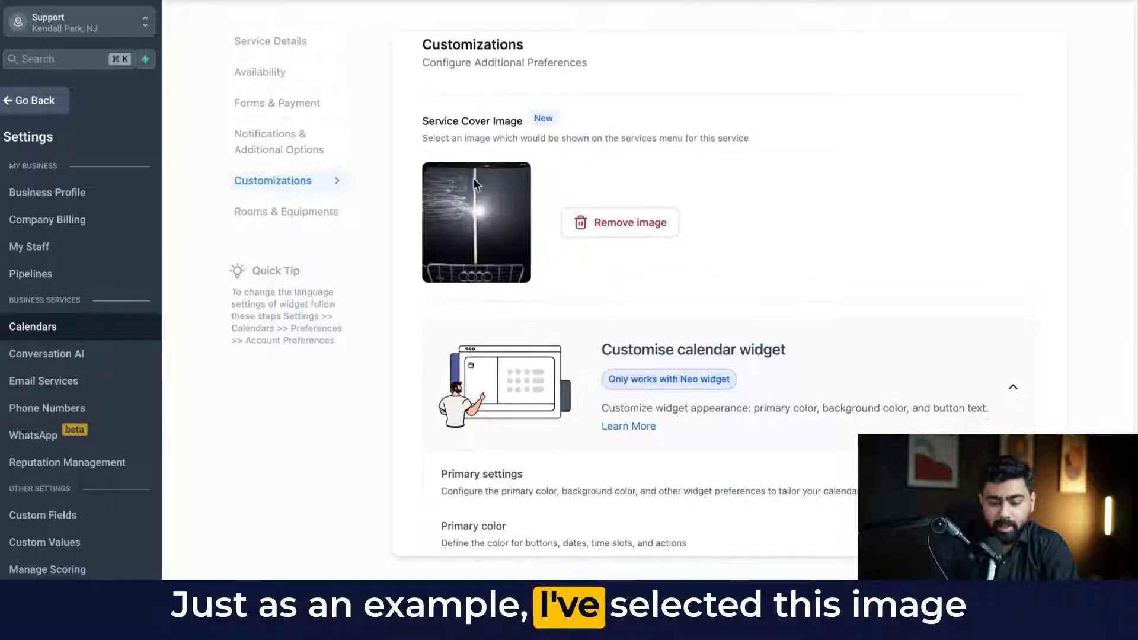
{"action": "scroll", "coordinate": [487, 218], "scroll_direction": "down", "scroll_amount": 3}
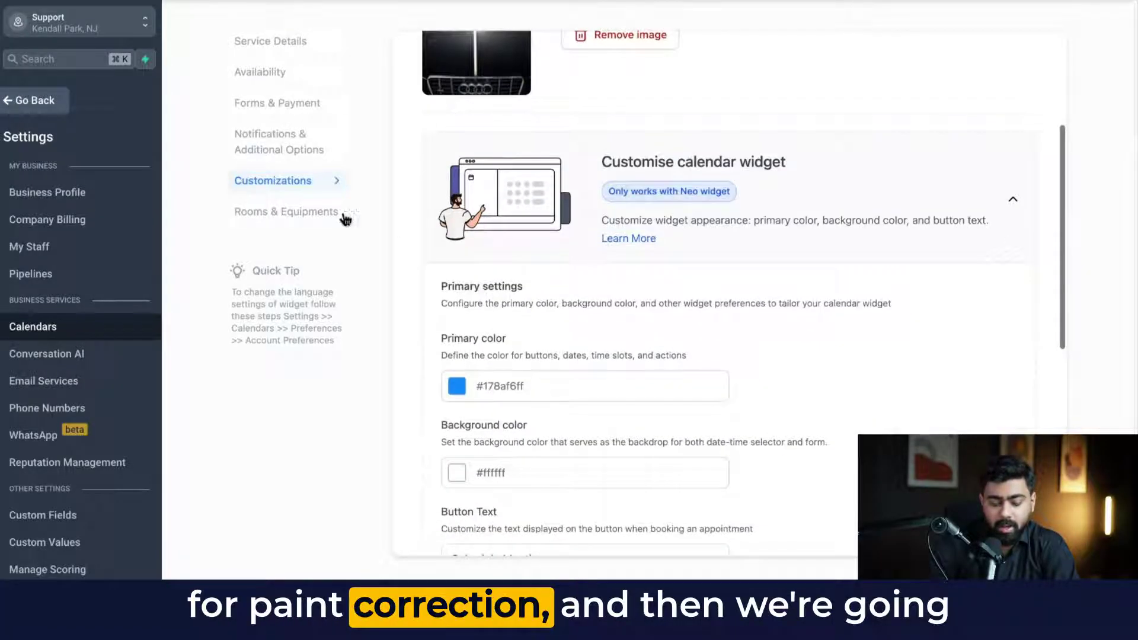
Step: Check the room and equipment options bookable with the Paint Correction calendar and save the calendar
{"action": "left_click", "coordinate": [271, 218]}
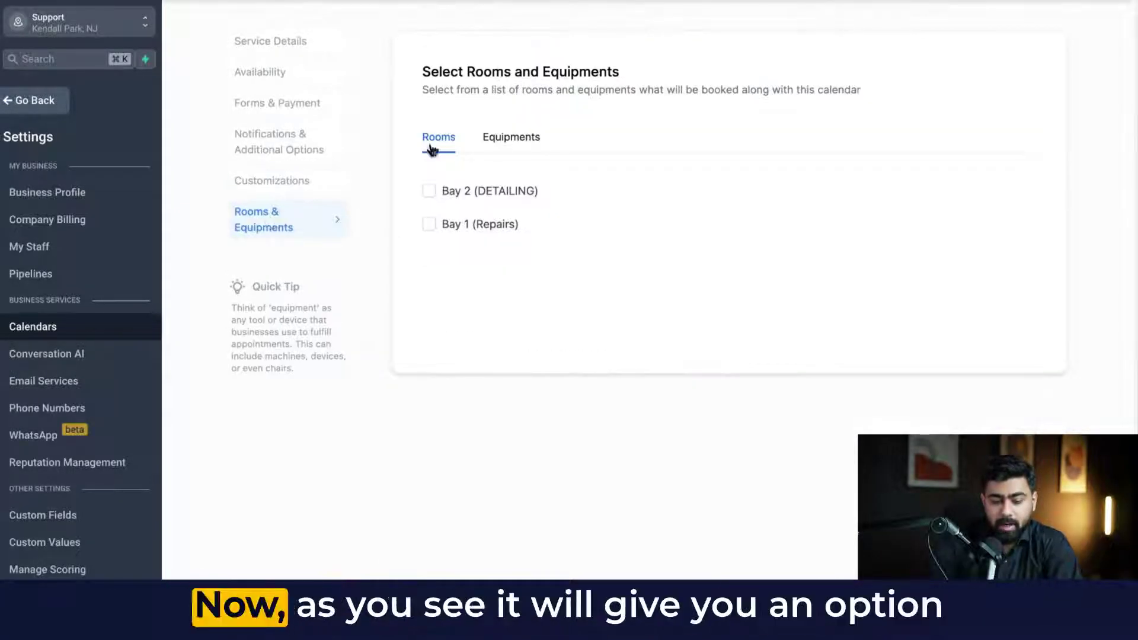
{"action": "left_click", "coordinate": [504, 148]}
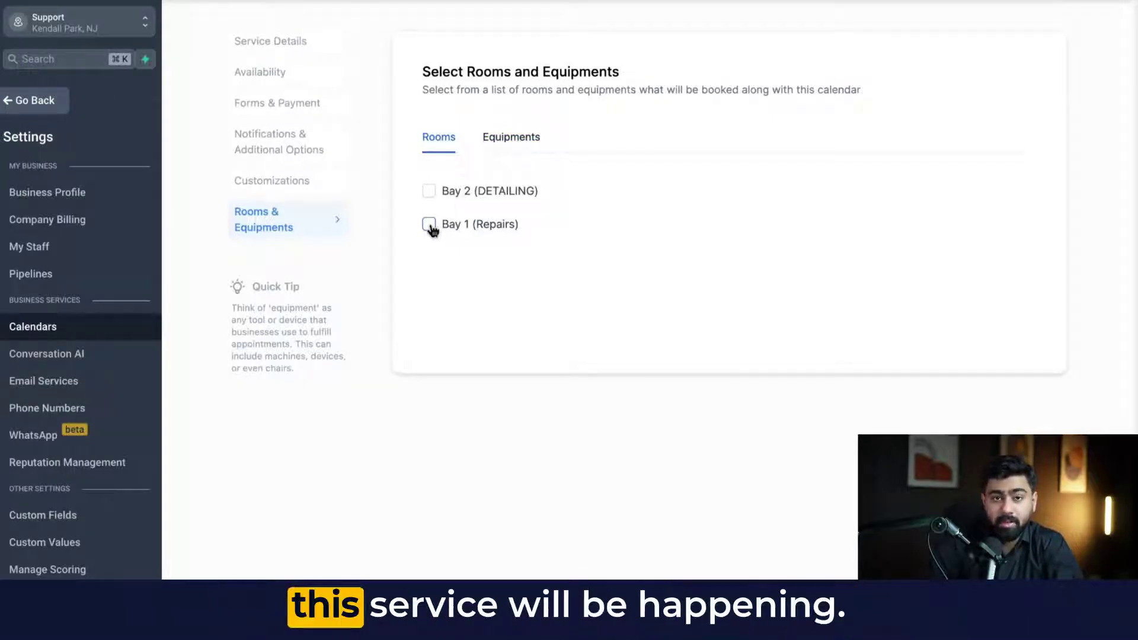
{"action": "left_click", "coordinate": [511, 140]}
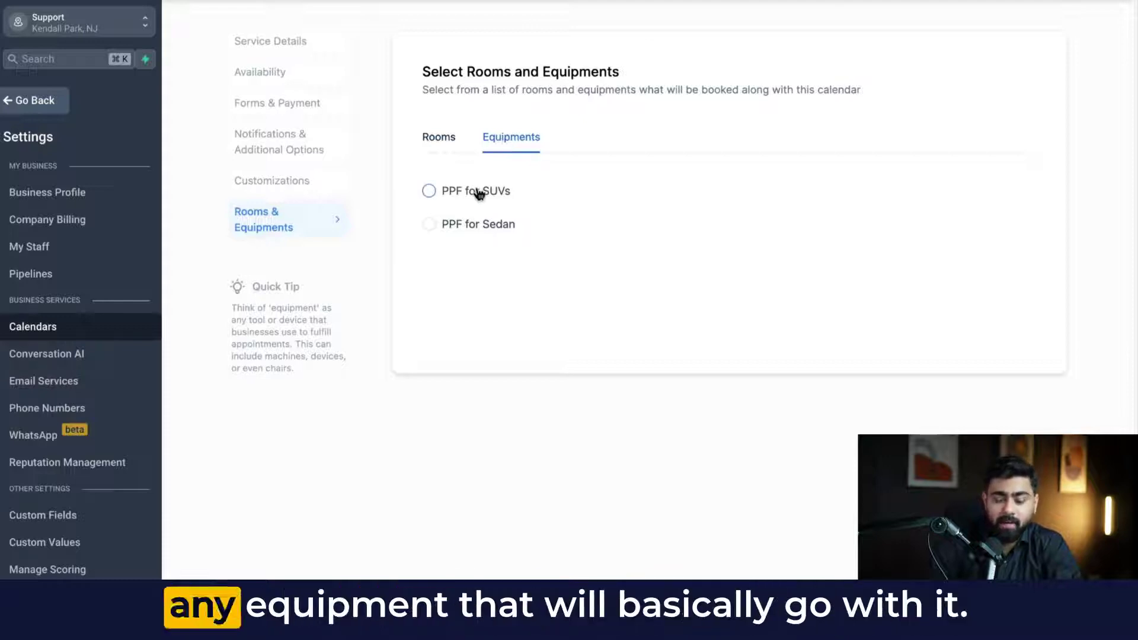
{"action": "left_click", "coordinate": [443, 141]}
{"action": "left_click", "coordinate": [496, 141]}
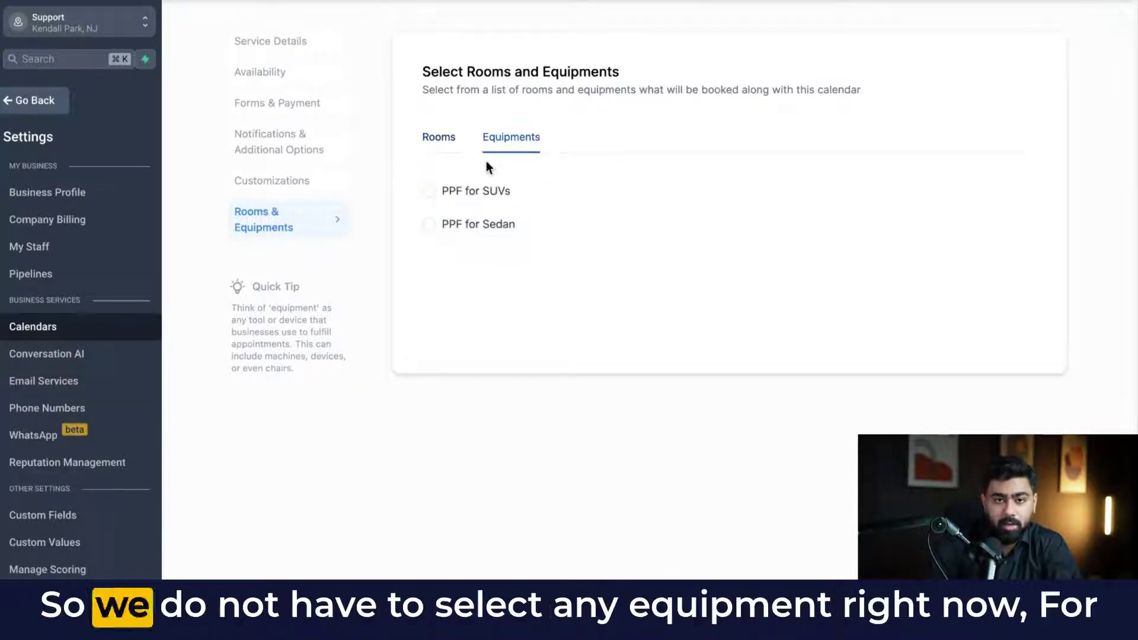
{"action": "left_click", "coordinate": [456, 147]}
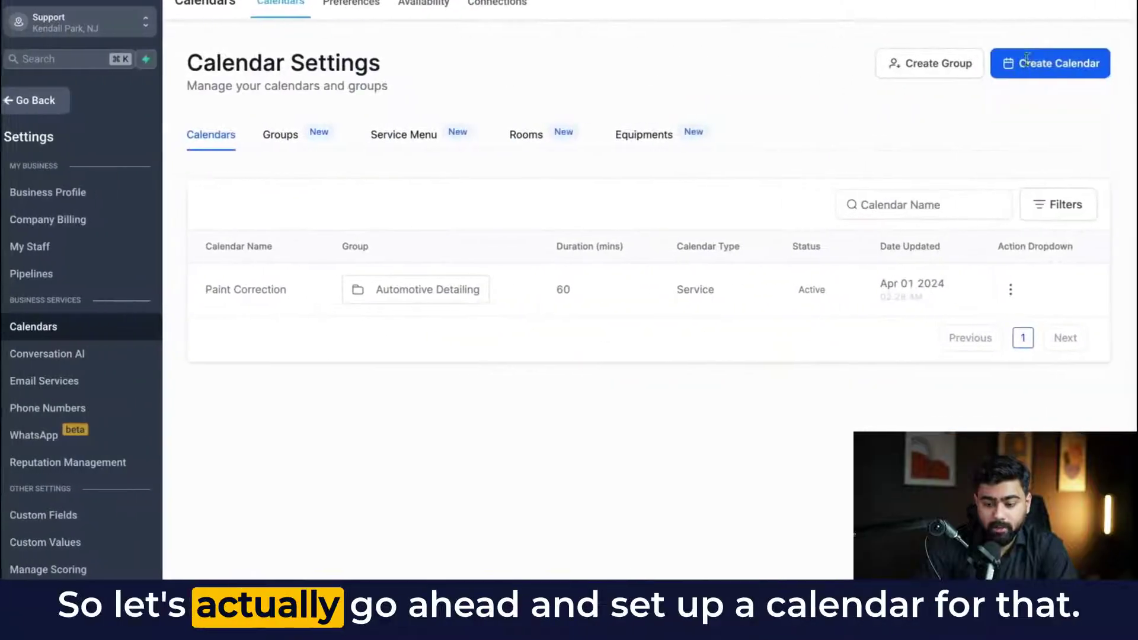
Step: Start a new Service Calendar named "Car Wraps" and assign the second and third listed staff members to it
{"action": "left_click", "coordinate": [1030, 62]}
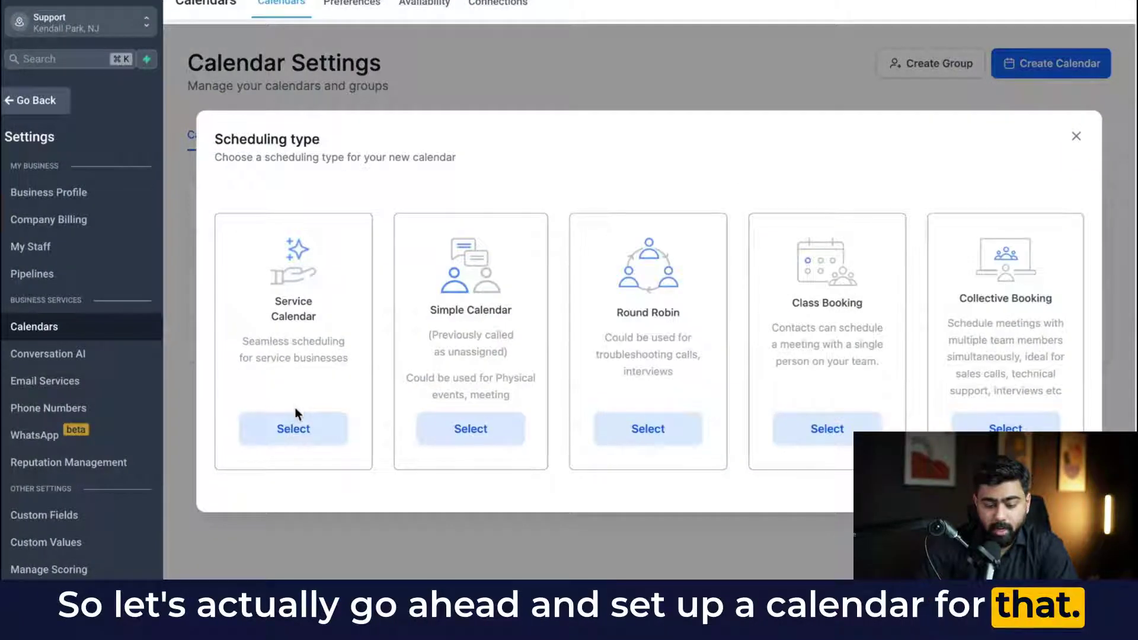
{"action": "left_click", "coordinate": [294, 426]}
{"action": "type", "text": "Car Wraps"}
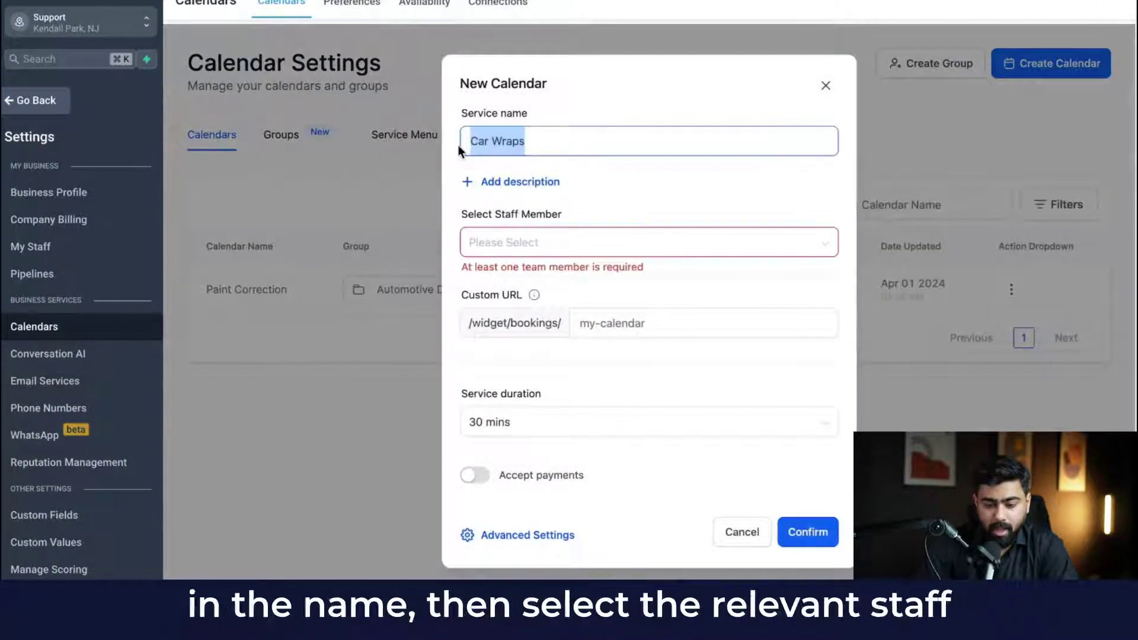
{"action": "left_click", "coordinate": [533, 242]}
{"action": "left_click", "coordinate": [544, 299]}
{"action": "left_click", "coordinate": [534, 328]}
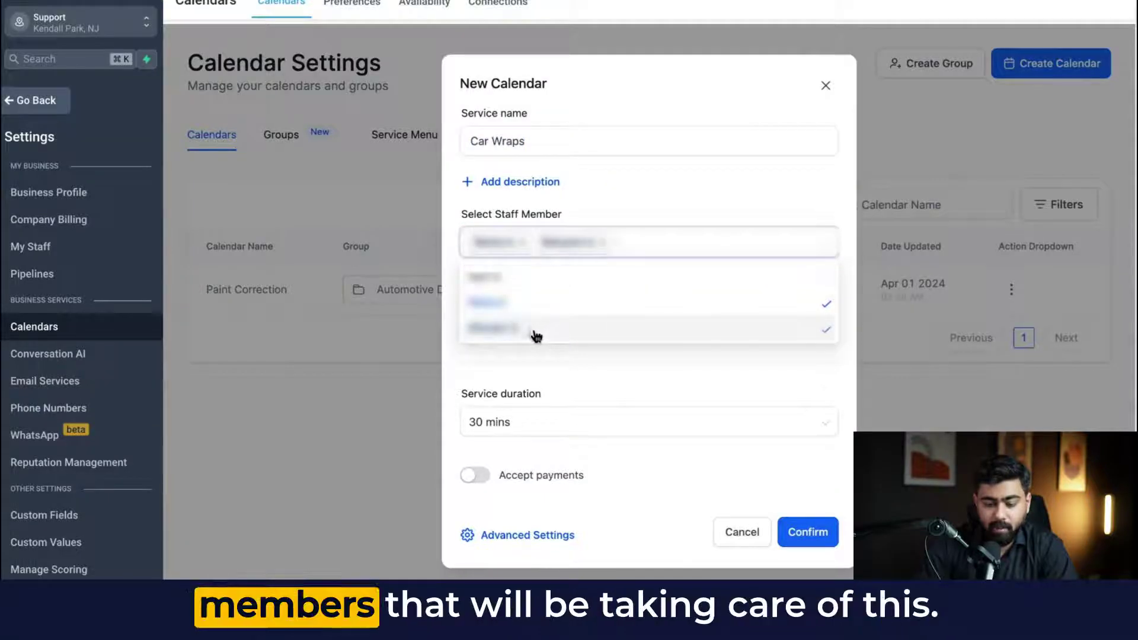
Step: Set the Car Wraps custom URL to wraps-test-1234 and the service duration to 105 mins
{"action": "left_click", "coordinate": [610, 198]}
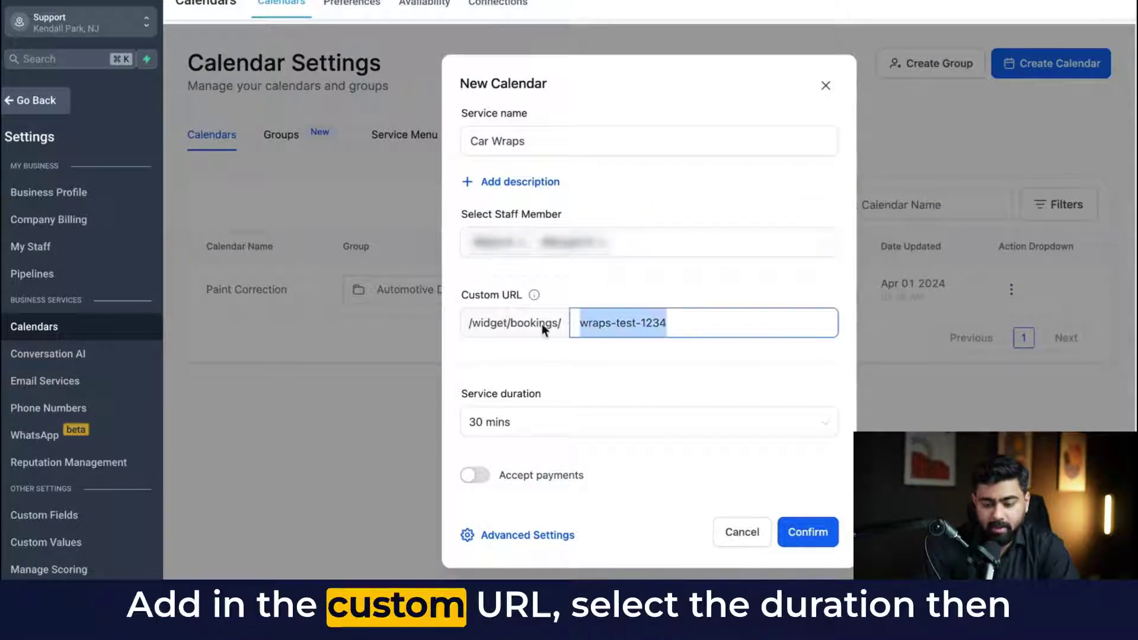
{"action": "left_click", "coordinate": [521, 423]}
{"action": "left_click", "coordinate": [522, 374]}
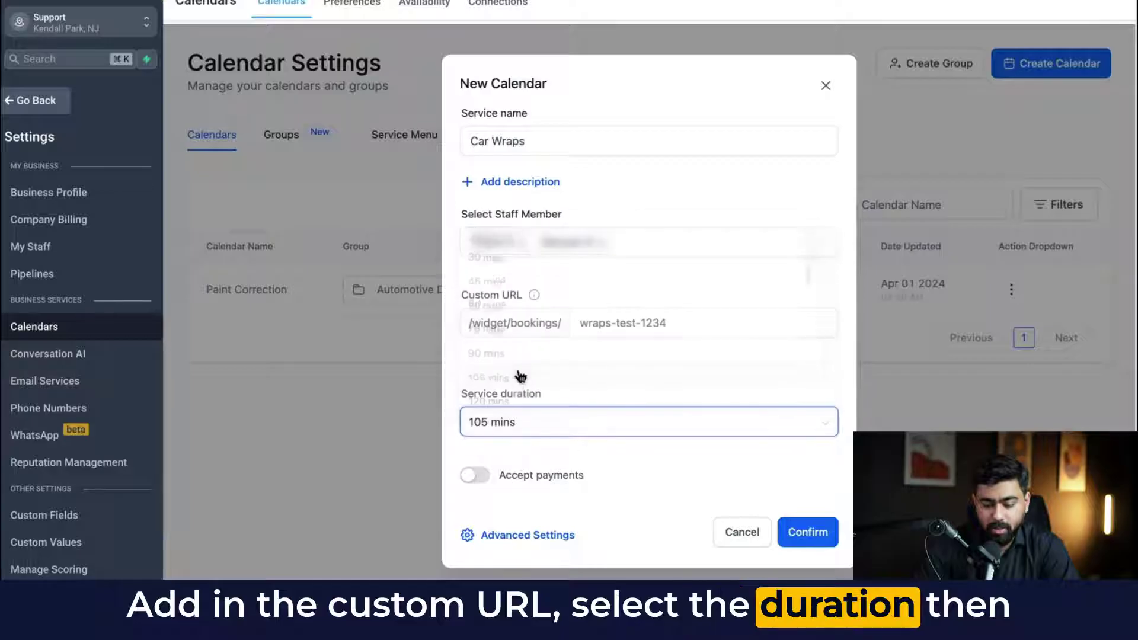
Step: Open the advanced settings of Car Wraps and look over its availability, notification and customization options
{"action": "left_click", "coordinate": [521, 536]}
{"action": "left_click", "coordinate": [267, 88]}
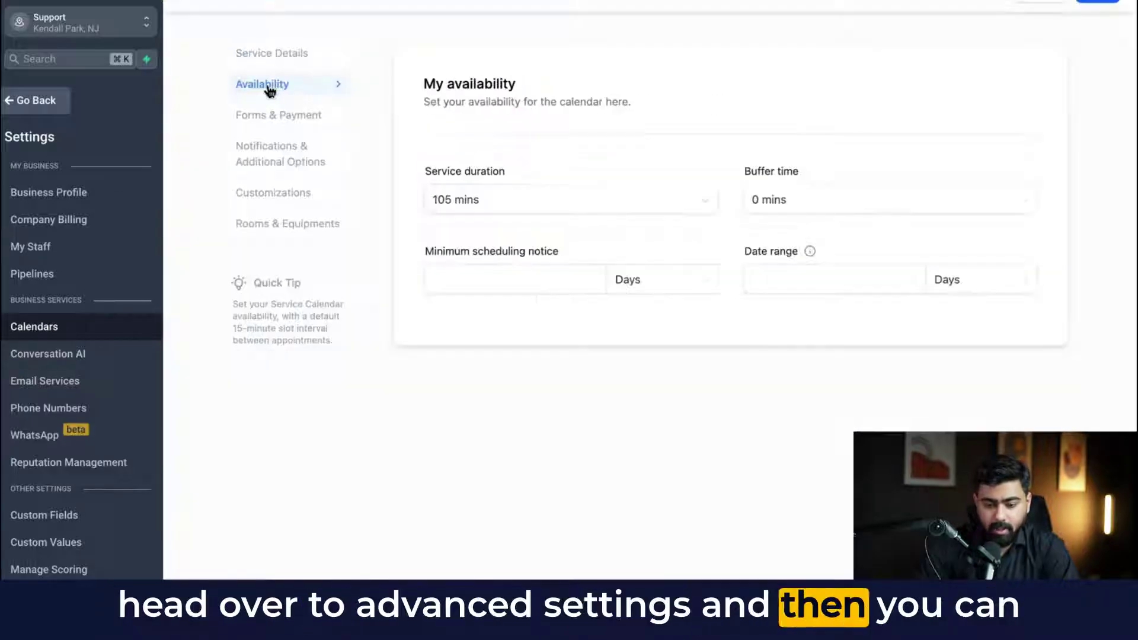
{"action": "left_click", "coordinate": [283, 155]}
{"action": "left_click", "coordinate": [284, 194]}
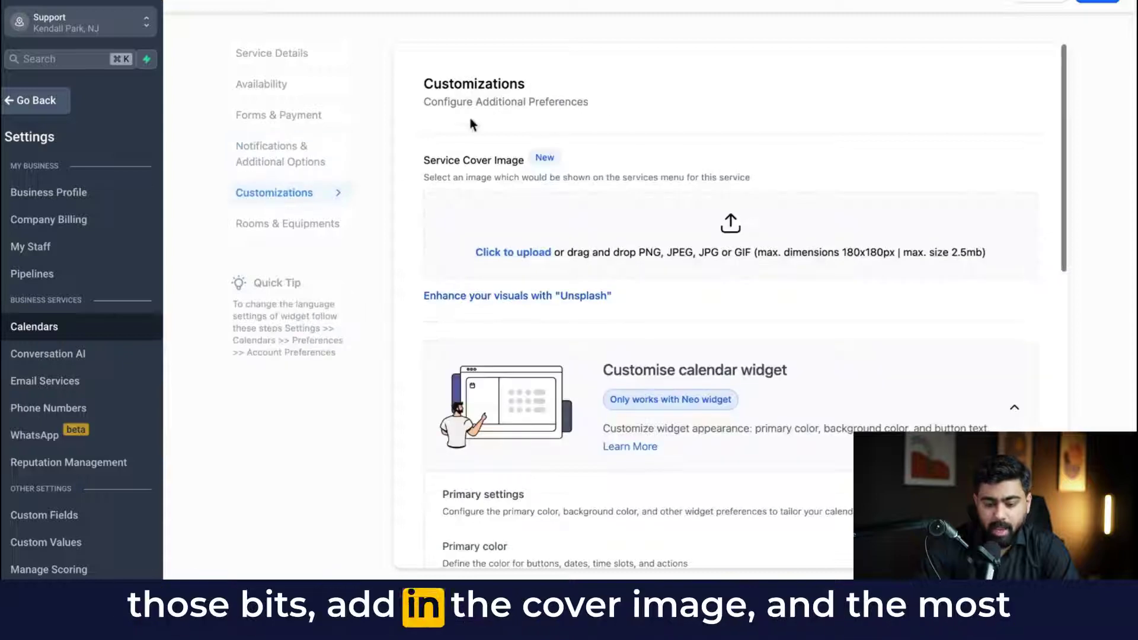
Step: Book the Bay 2 (DETAILING) room and the PPF for SUVs equipment along with the Car Wraps calendar
{"action": "left_click", "coordinate": [269, 229]}
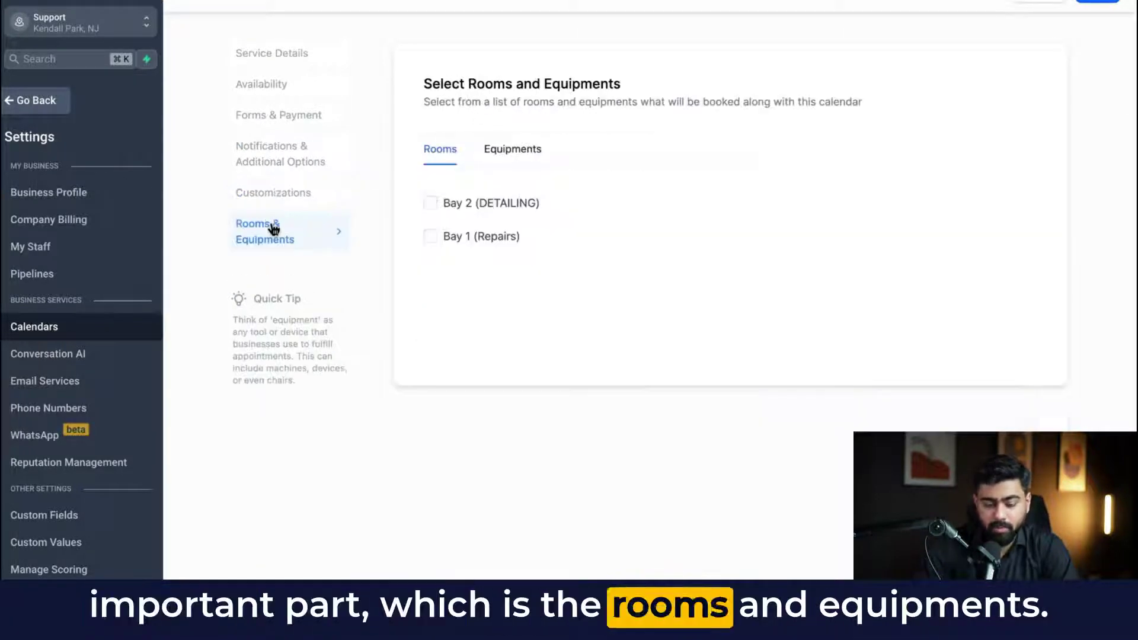
{"action": "left_click", "coordinate": [430, 203]}
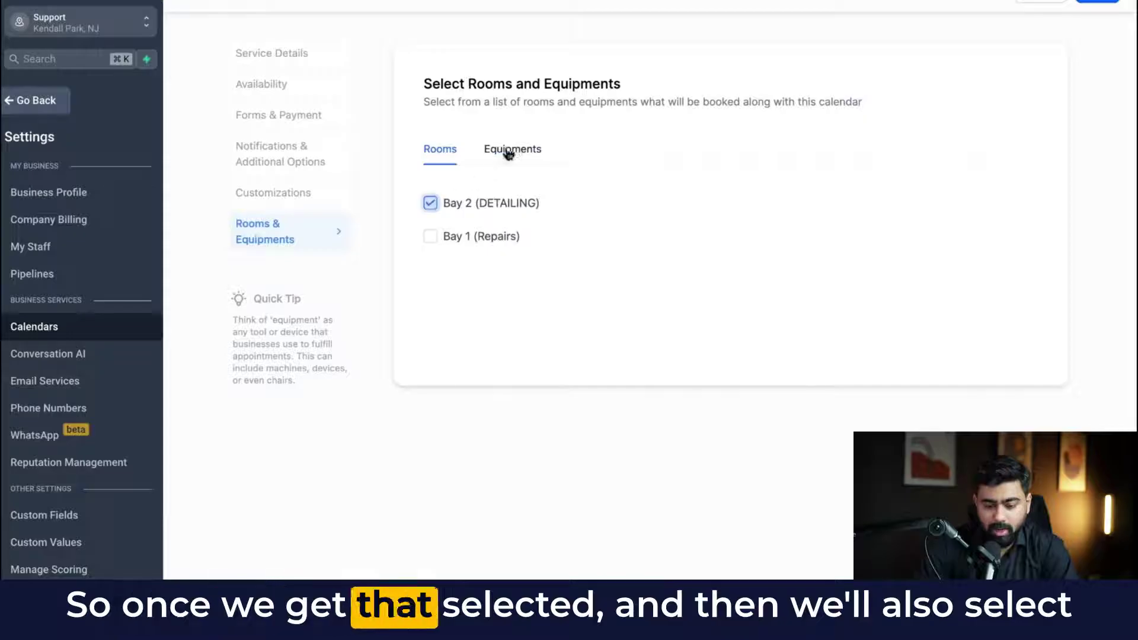
{"action": "left_click", "coordinate": [513, 154]}
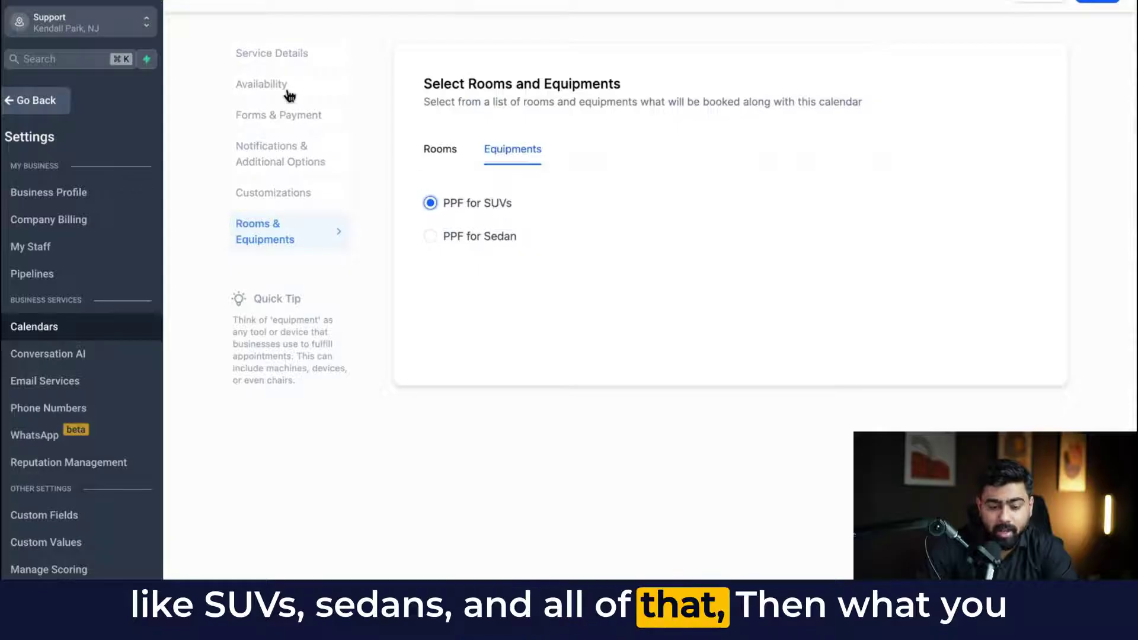
Step: Rename the Car Wraps service to "Car Wraps SUVs" in its service details
{"action": "left_click", "coordinate": [272, 53]}
{"action": "left_click", "coordinate": [521, 333]}
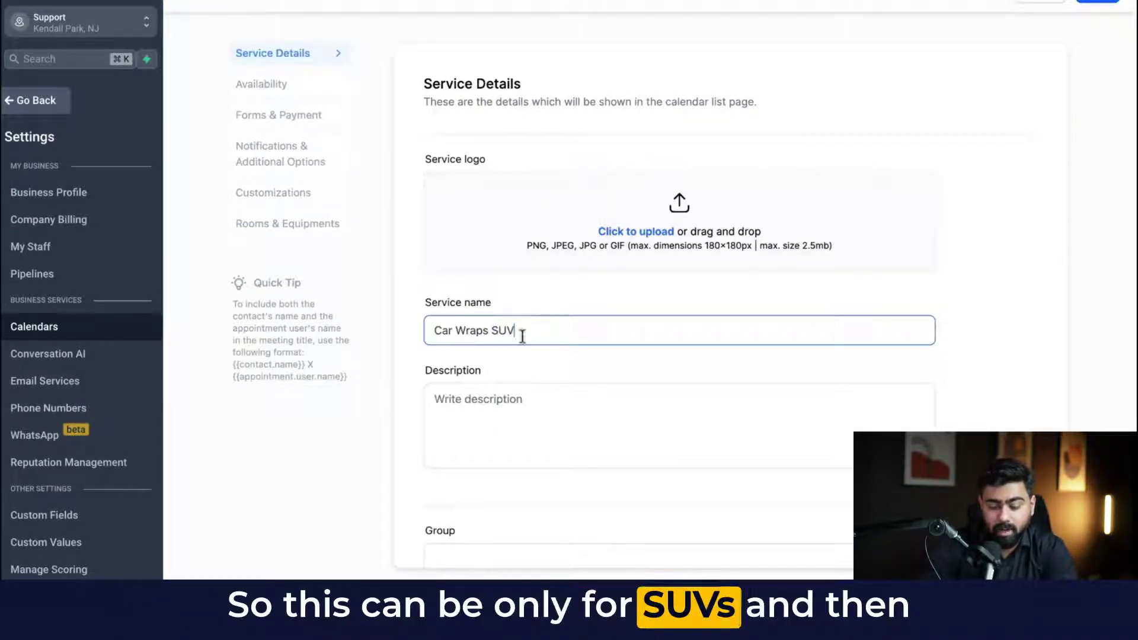
Step: Recheck the equipment selection and service details of Car Wraps SUVs and save the calendar
{"action": "left_click", "coordinate": [261, 226]}
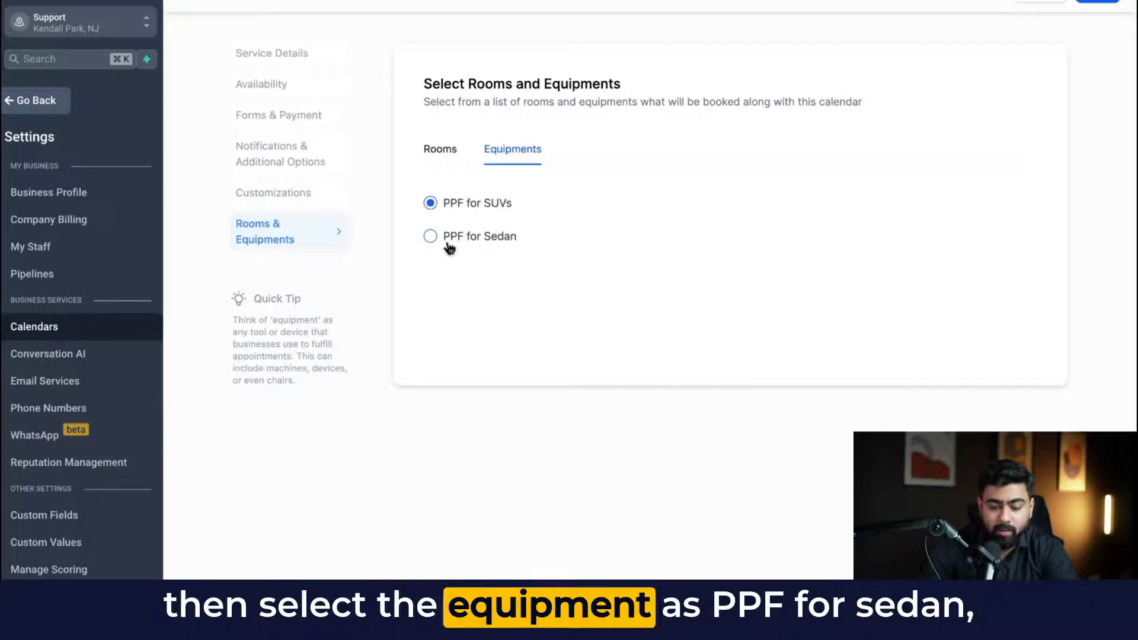
{"action": "left_click", "coordinate": [286, 55]}
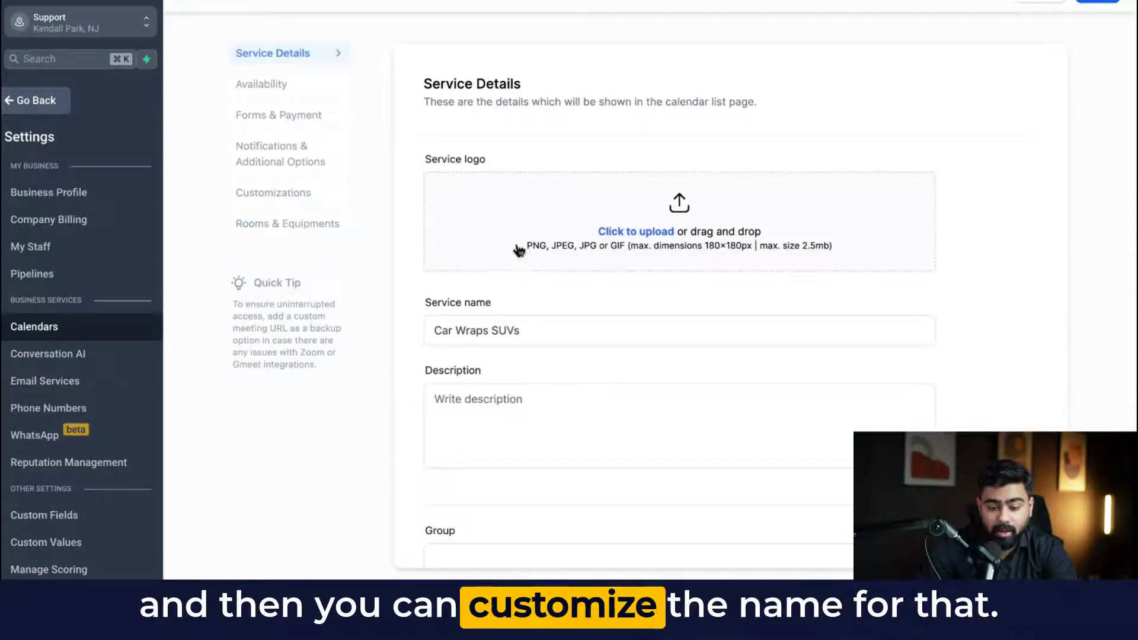
{"action": "left_click", "coordinate": [321, 227]}
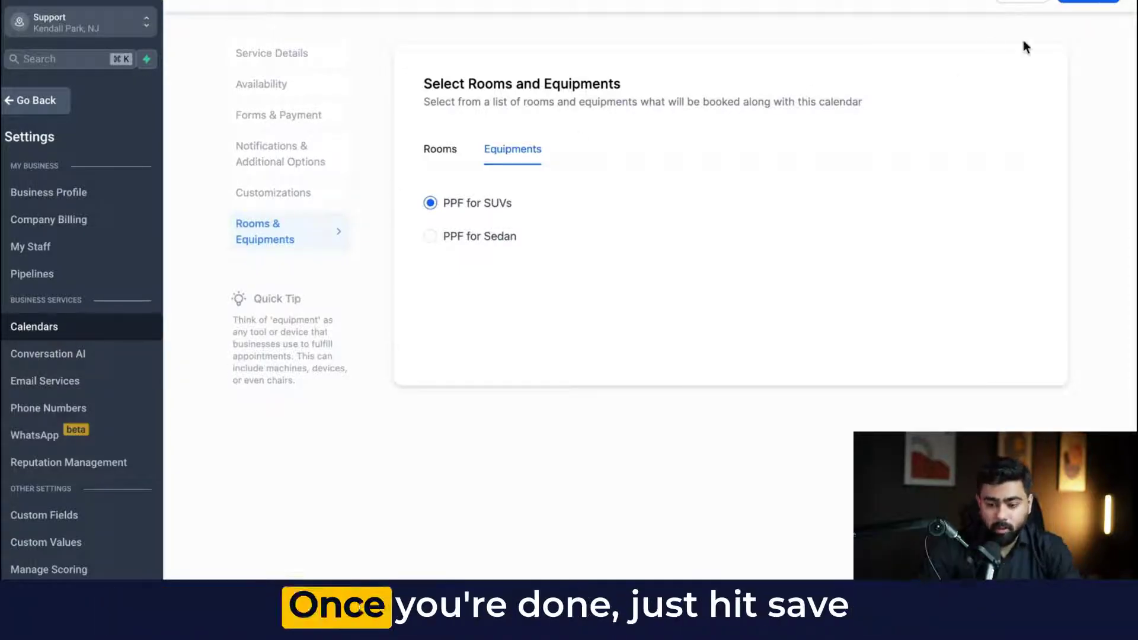
{"action": "left_click", "coordinate": [1098, 5]}
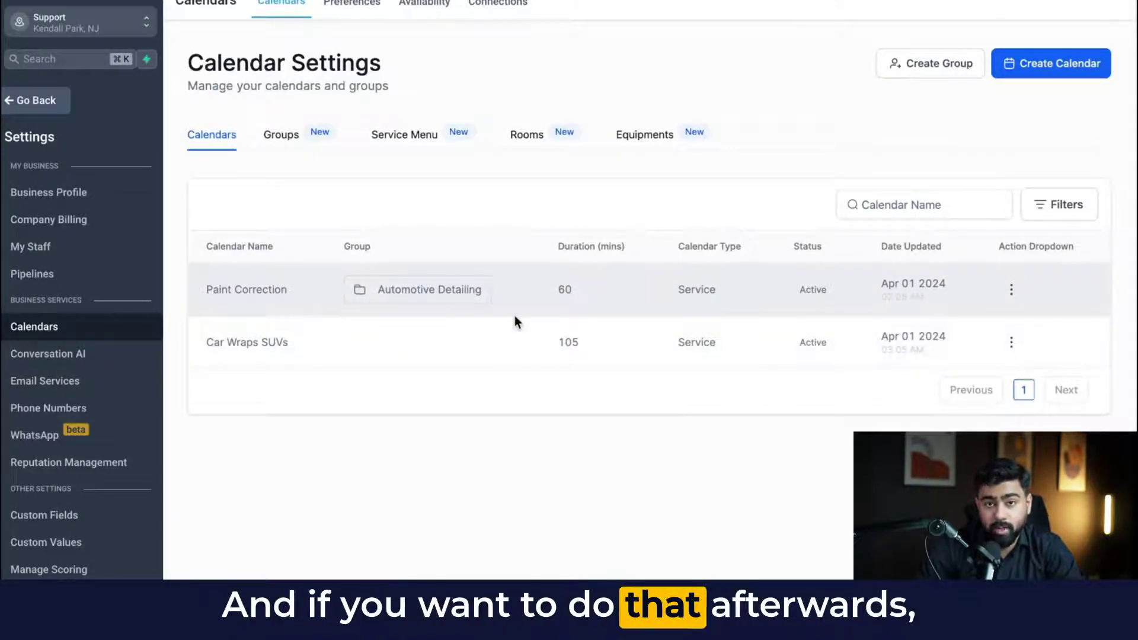
Step: Move the Car Wraps SUVs calendar to the Automotive Detailing group and accept that its legacy link stops working
{"action": "left_click", "coordinate": [1012, 342]}
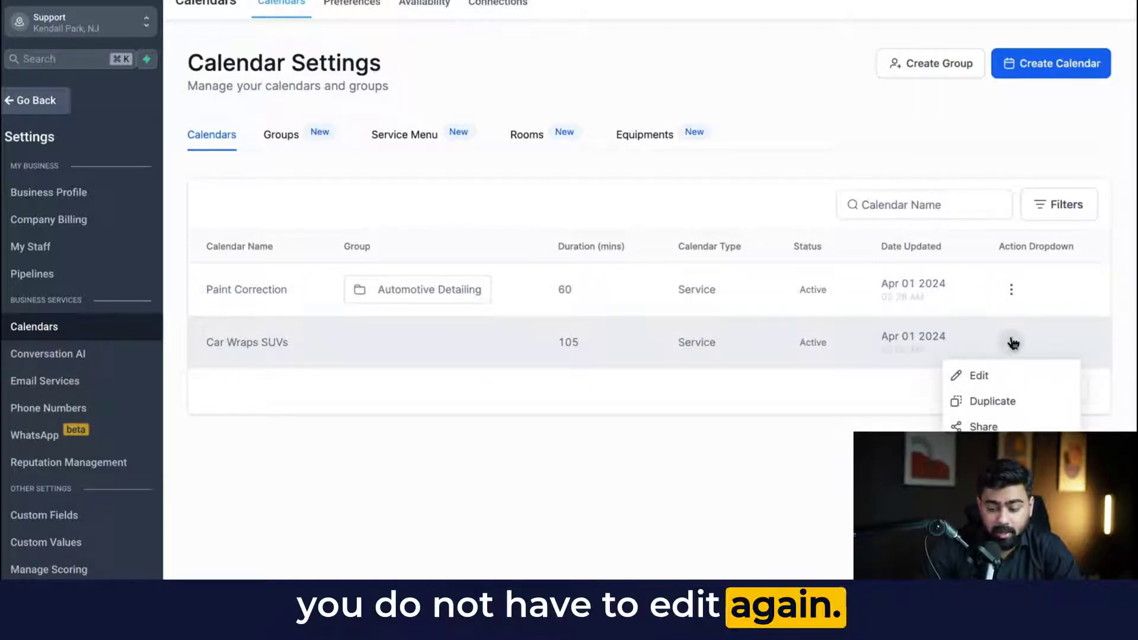
{"action": "left_click", "coordinate": [1011, 344]}
{"action": "left_click", "coordinate": [1011, 344]}
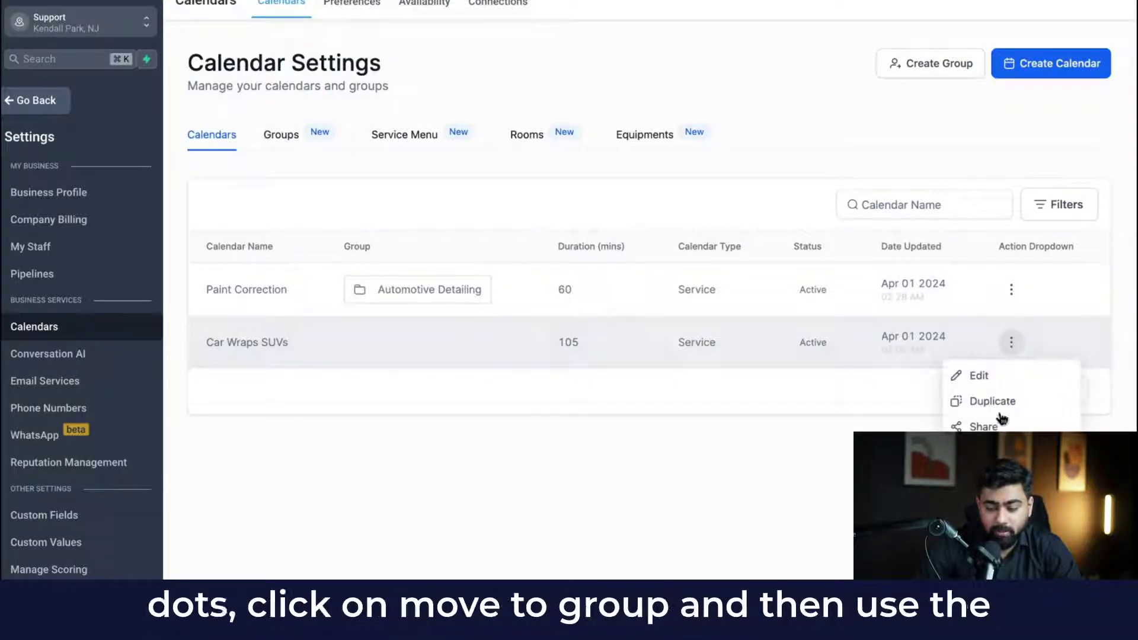
{"action": "left_click", "coordinate": [1002, 449]}
{"action": "left_click", "coordinate": [620, 297]}
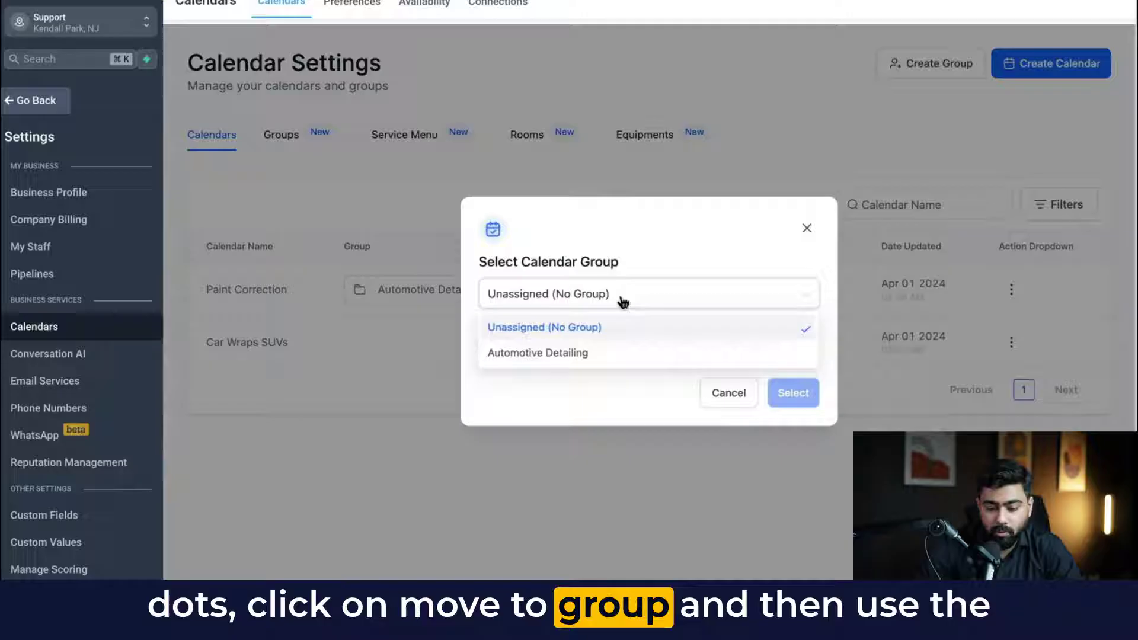
{"action": "left_click", "coordinate": [557, 353]}
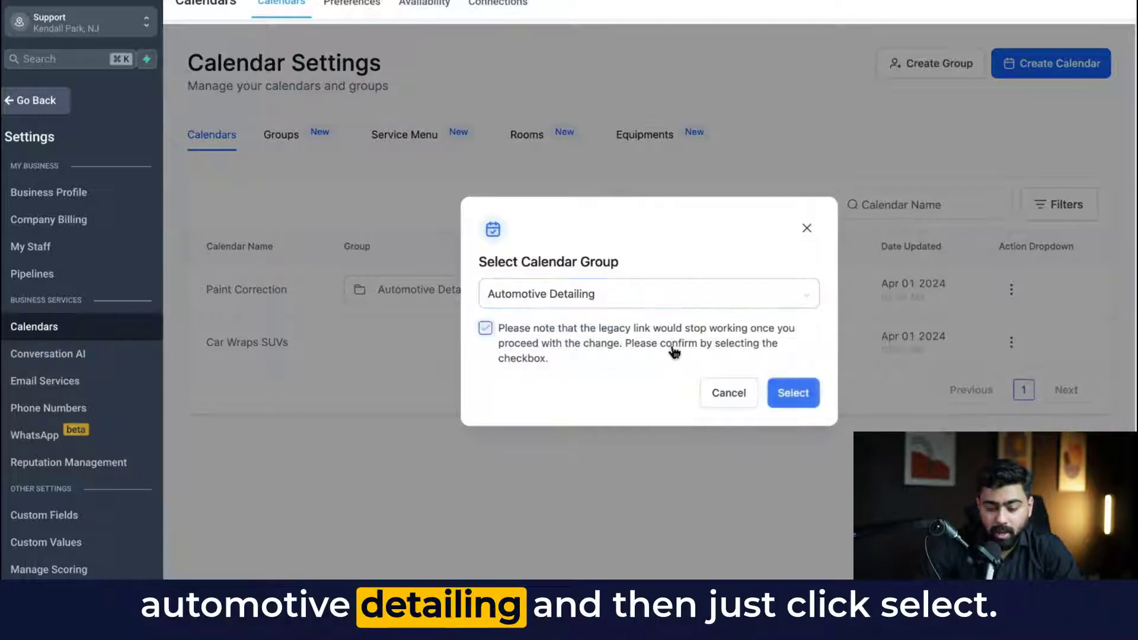
{"action": "left_click", "coordinate": [794, 394]}
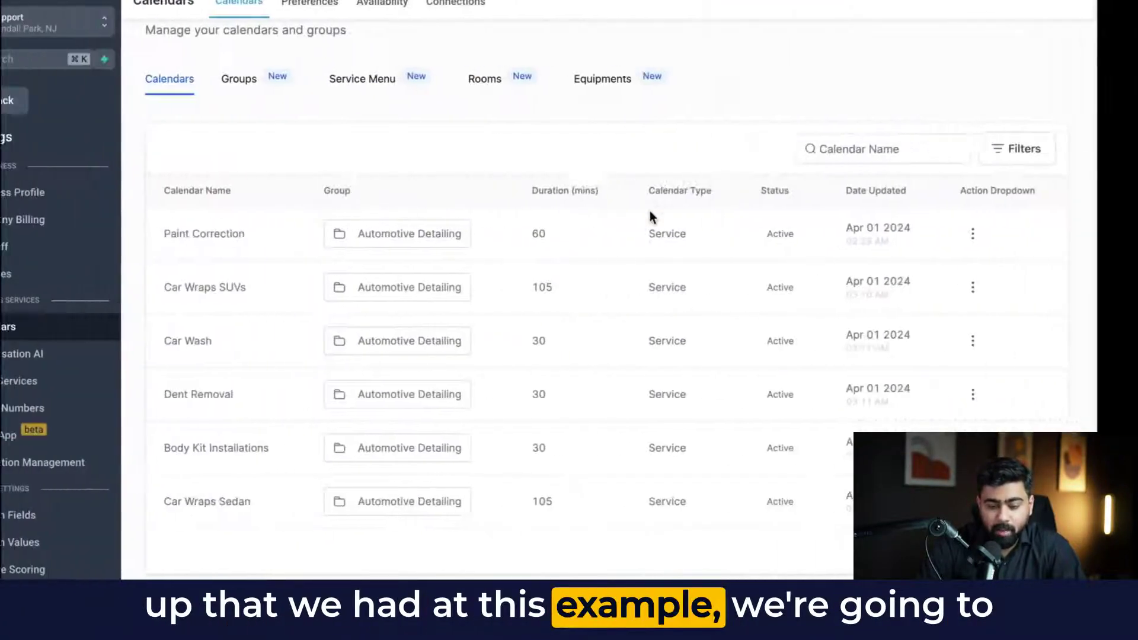
Step: Copy the Automotive Detailing group's scheduling link and preview a Car Wash booking with a specific staff member on its booking page
{"action": "left_click", "coordinate": [268, 88]}
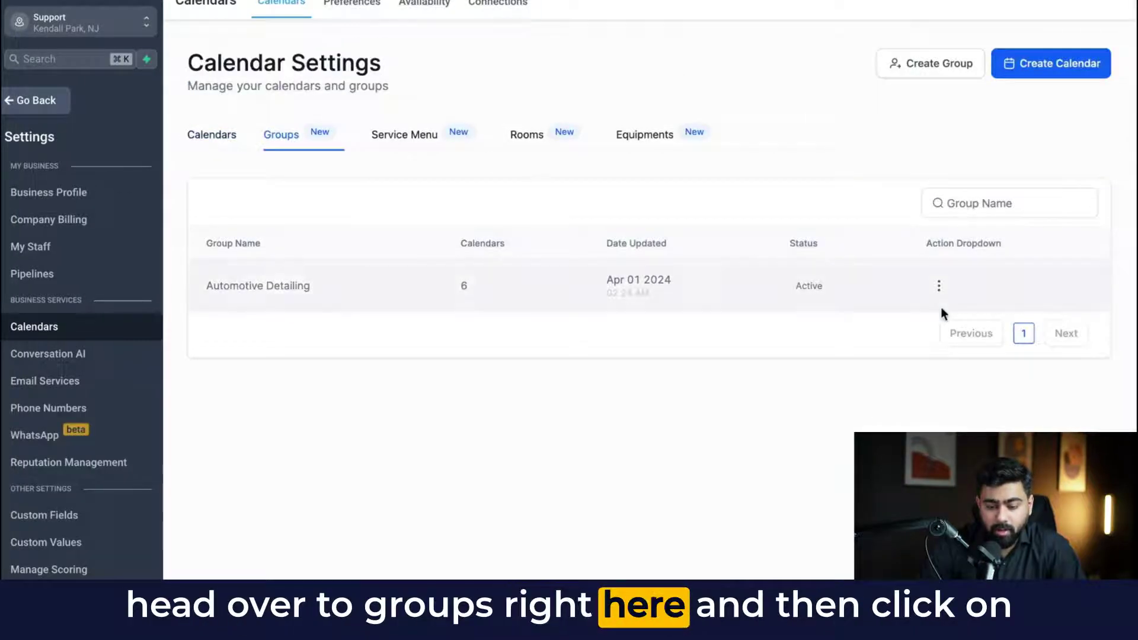
{"action": "left_click", "coordinate": [939, 286]}
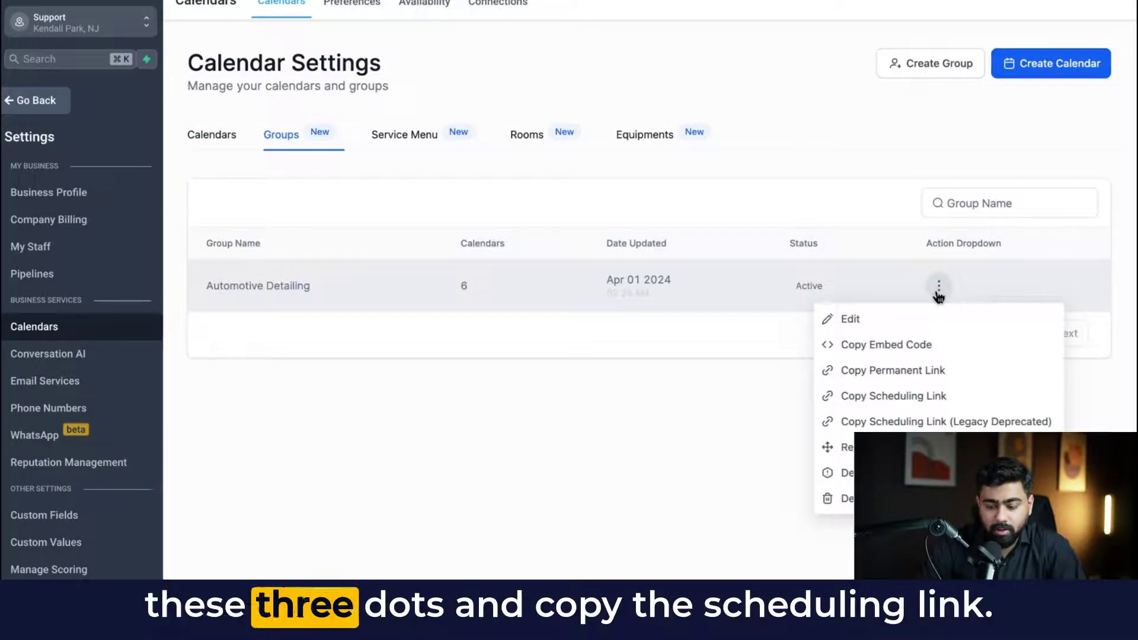
{"action": "left_click", "coordinate": [881, 397]}
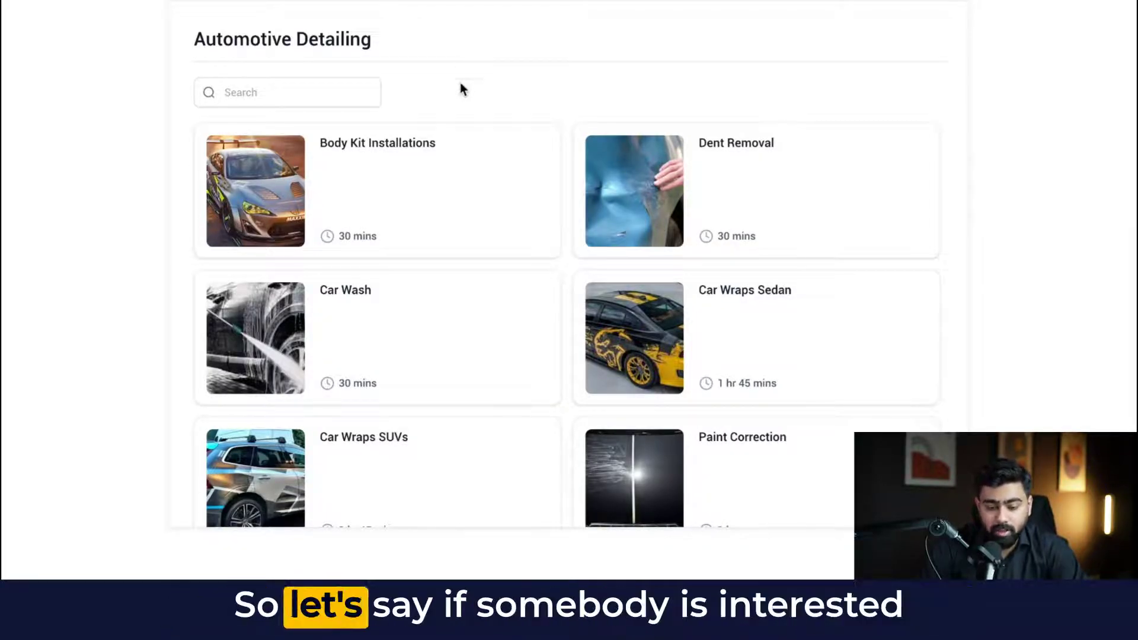
{"action": "left_click", "coordinate": [339, 313]}
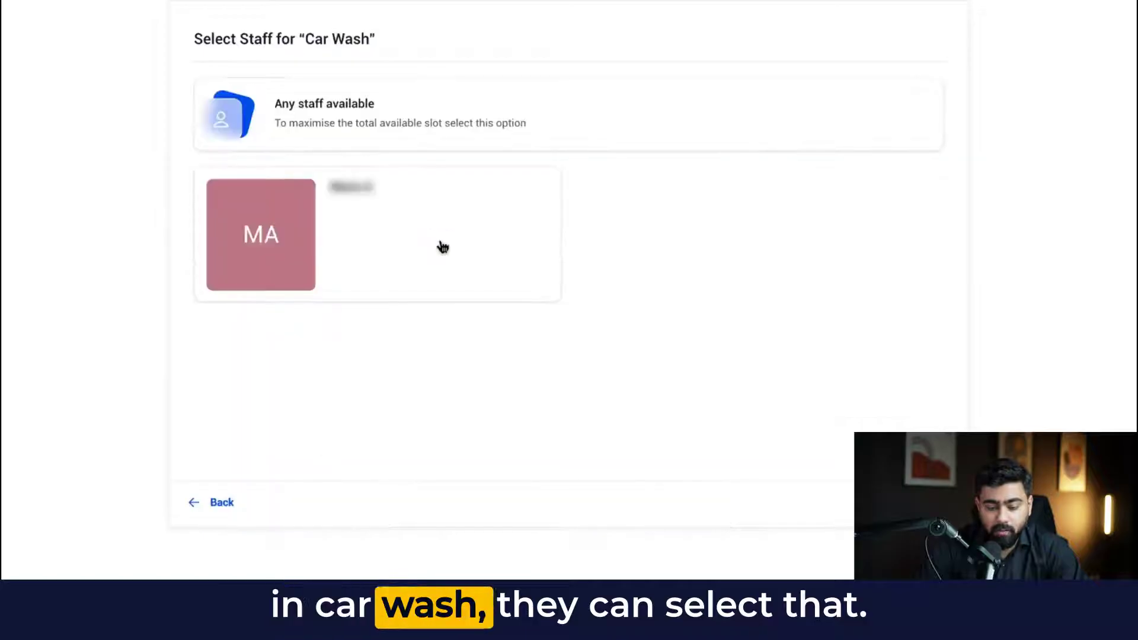
{"action": "left_click", "coordinate": [336, 232]}
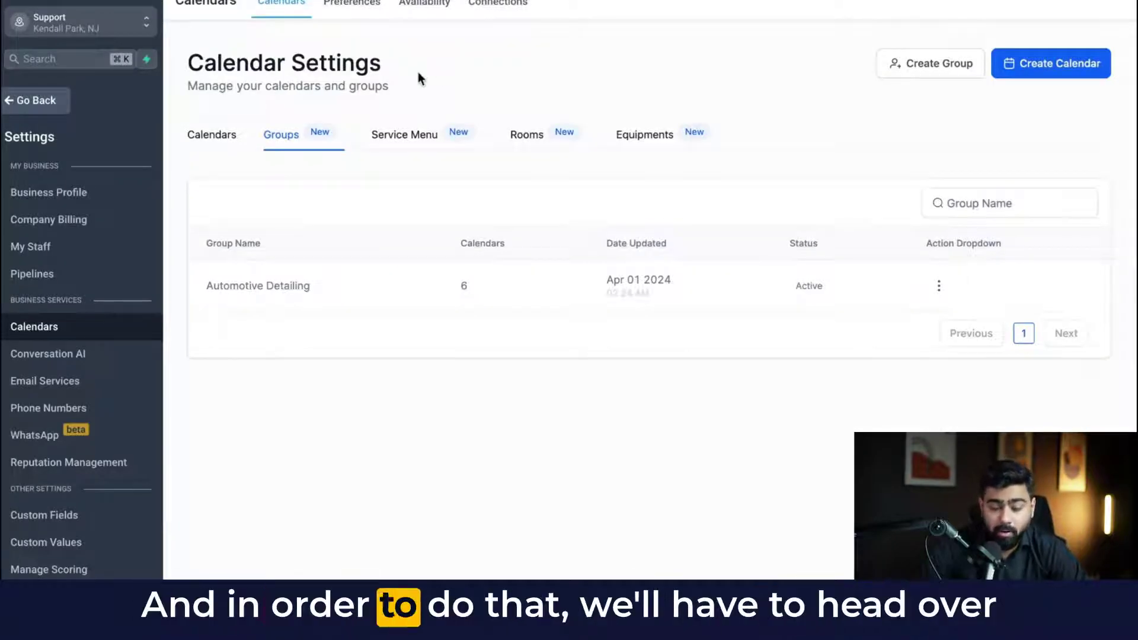
Step: Create a new service menu named "Dave's Garage" with the service URL dave-test1234
{"action": "left_click", "coordinate": [401, 132]}
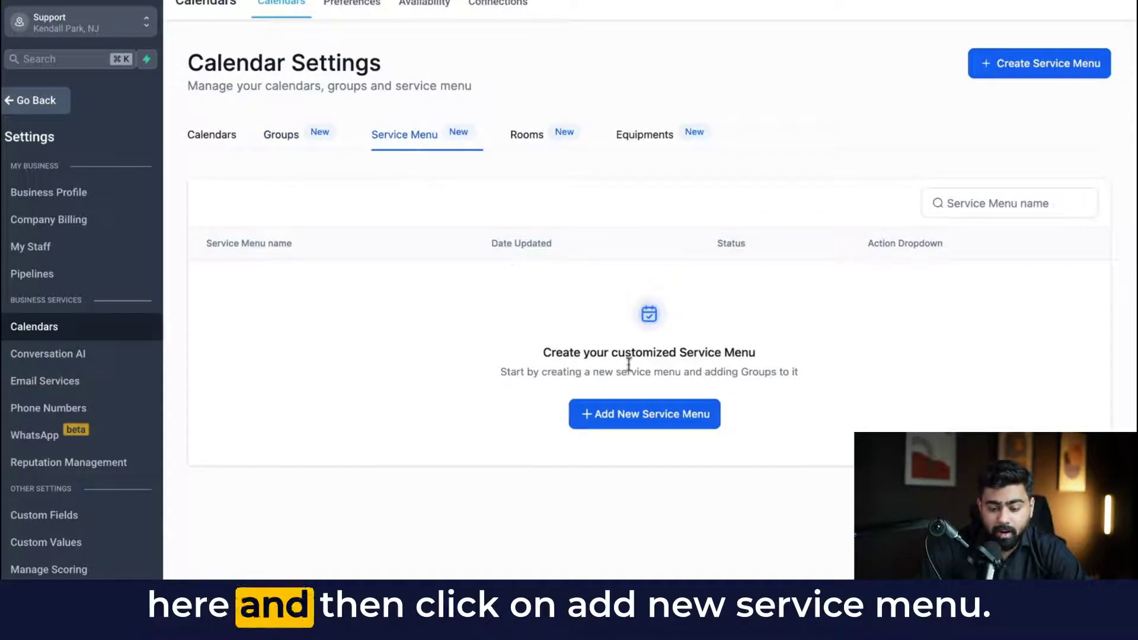
{"action": "left_click", "coordinate": [632, 415]}
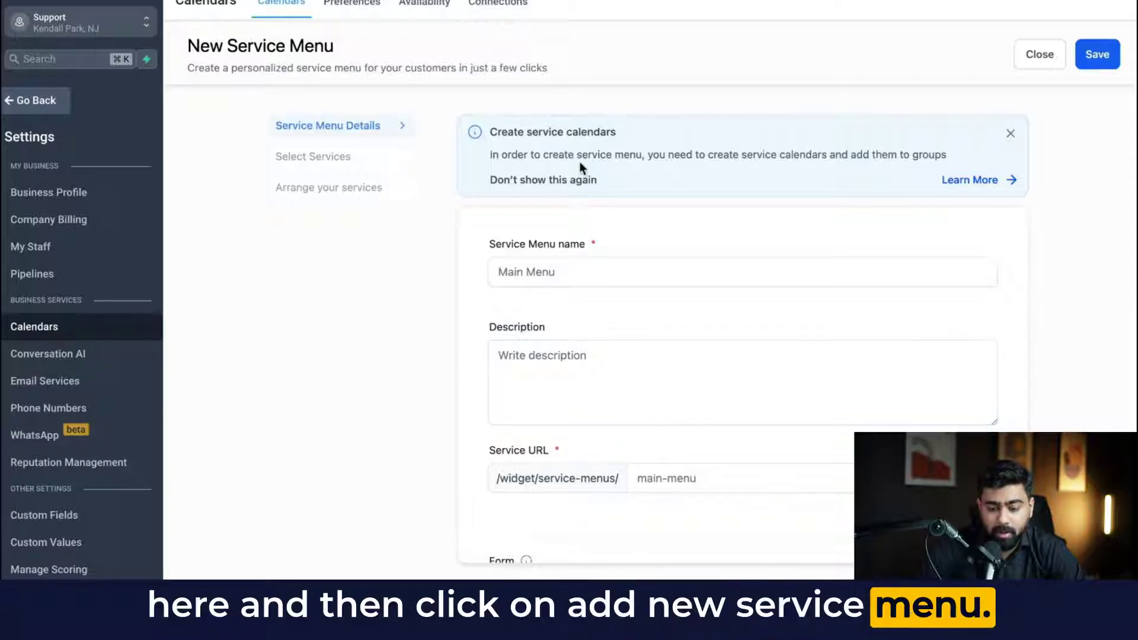
{"action": "type", "text": "Dave's Garage"}
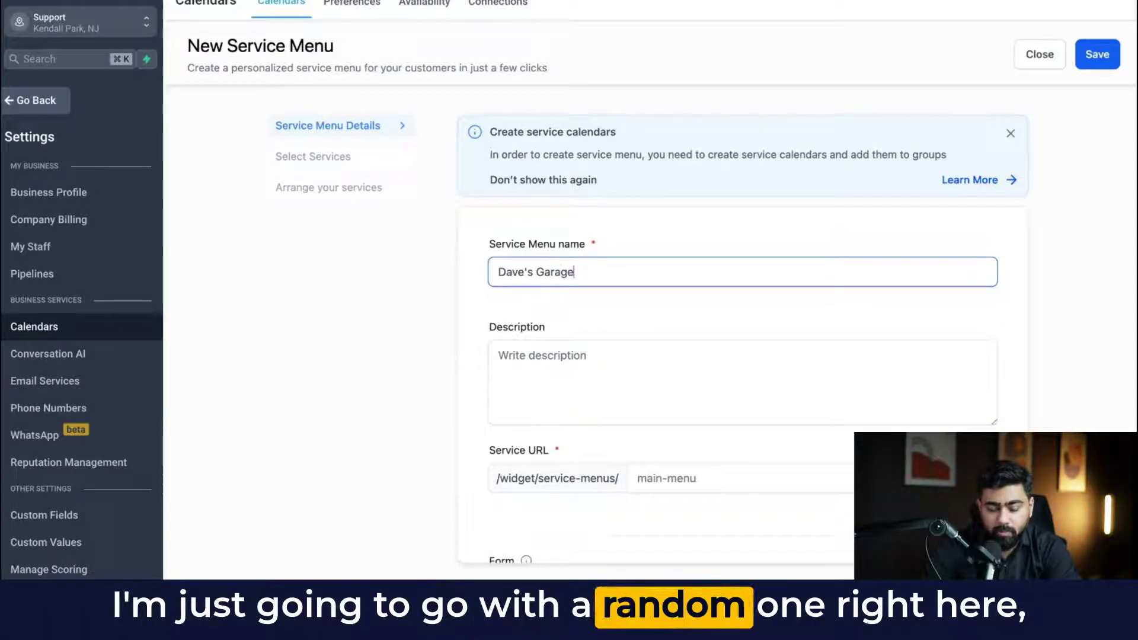
{"action": "scroll", "coordinate": [581, 283], "scroll_direction": "down", "scroll_amount": 5}
{"action": "scroll", "coordinate": [632, 264], "scroll_direction": "up", "scroll_amount": 2}
{"action": "left_click", "coordinate": [651, 256]}
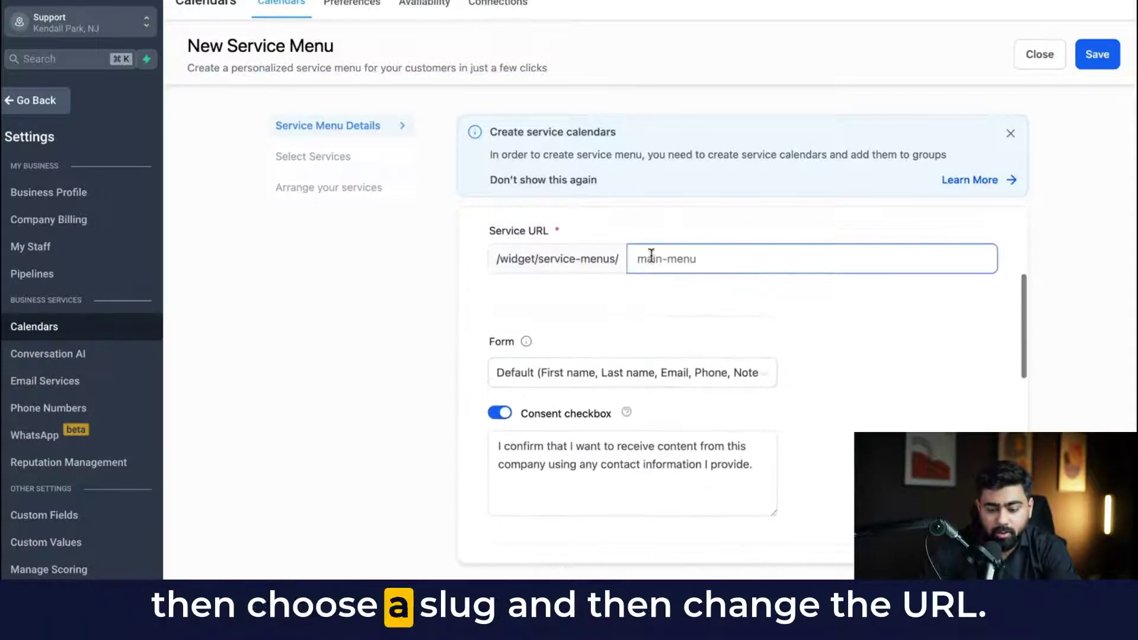
{"action": "left_click_drag", "start_coordinate": [716, 297], "coordinate": [610, 294]}
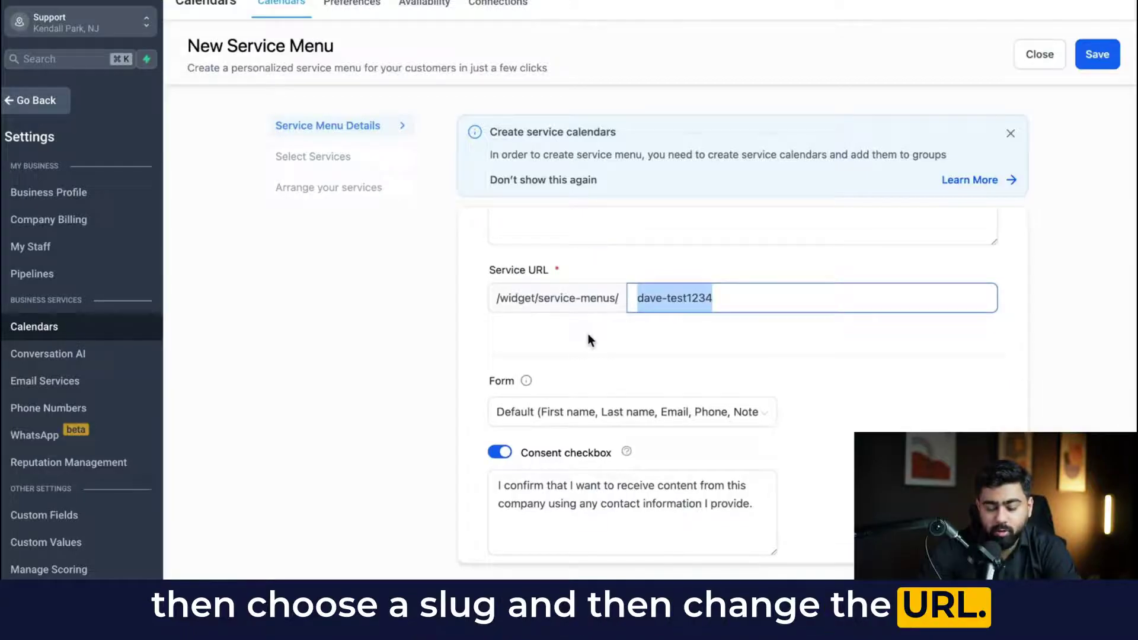
{"action": "left_click", "coordinate": [589, 333]}
{"action": "scroll", "coordinate": [588, 333], "scroll_direction": "down", "scroll_amount": 2}
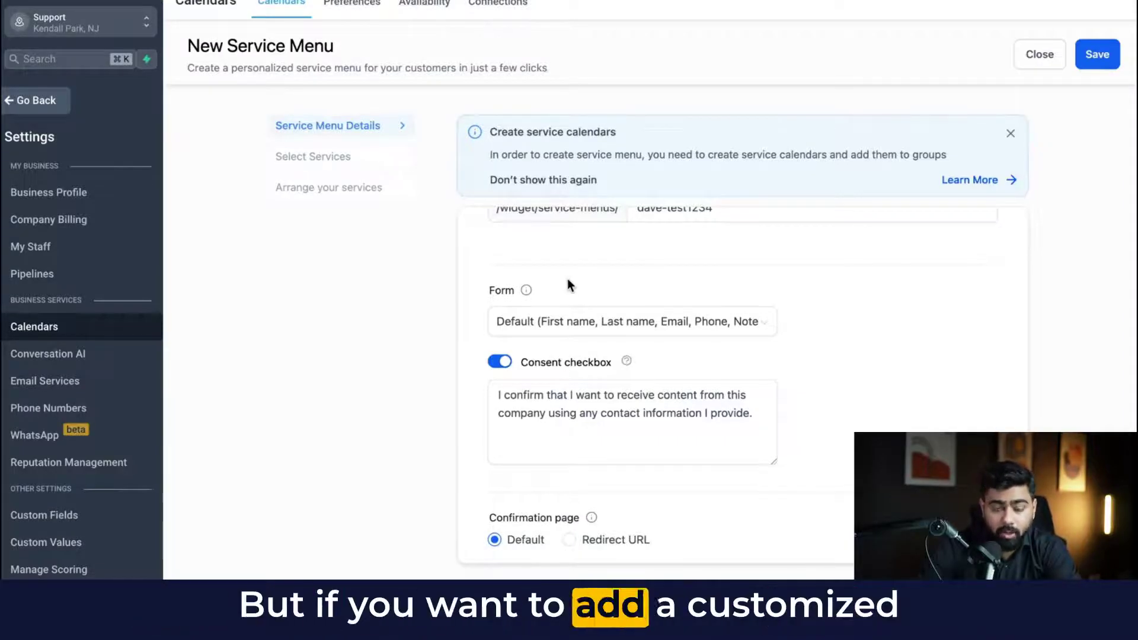
Step: Look over the service menu's form choices, consent and confirmation page settings, and its guest, multiple service and staff selection options
{"action": "left_click", "coordinate": [564, 323]}
{"action": "left_click", "coordinate": [569, 277]}
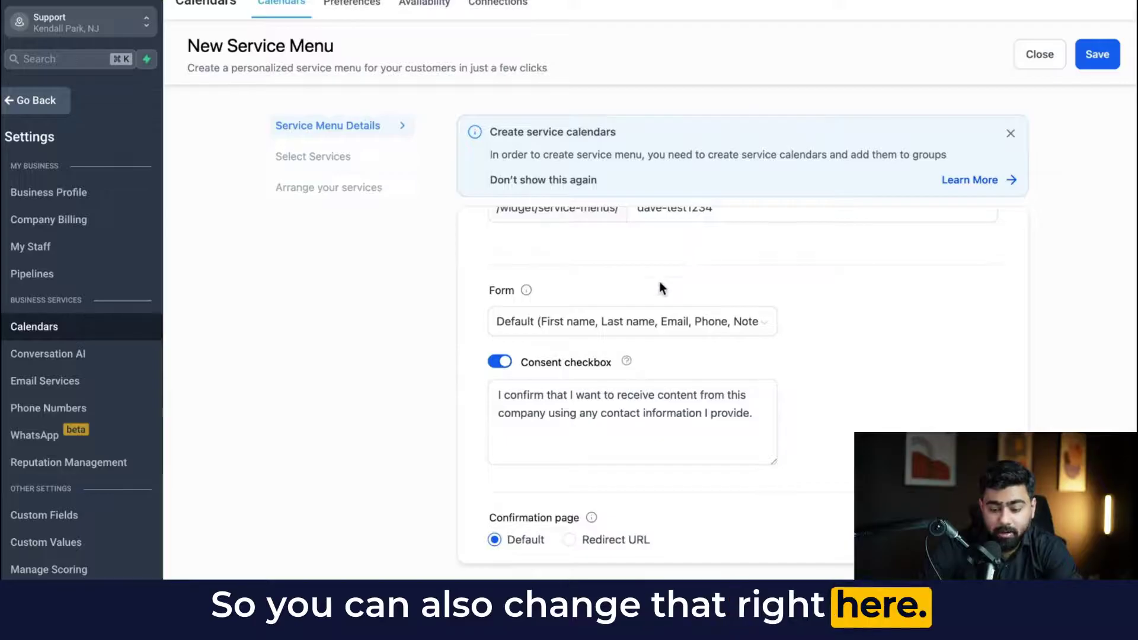
{"action": "scroll", "coordinate": [547, 338], "scroll_direction": "down", "scroll_amount": 10}
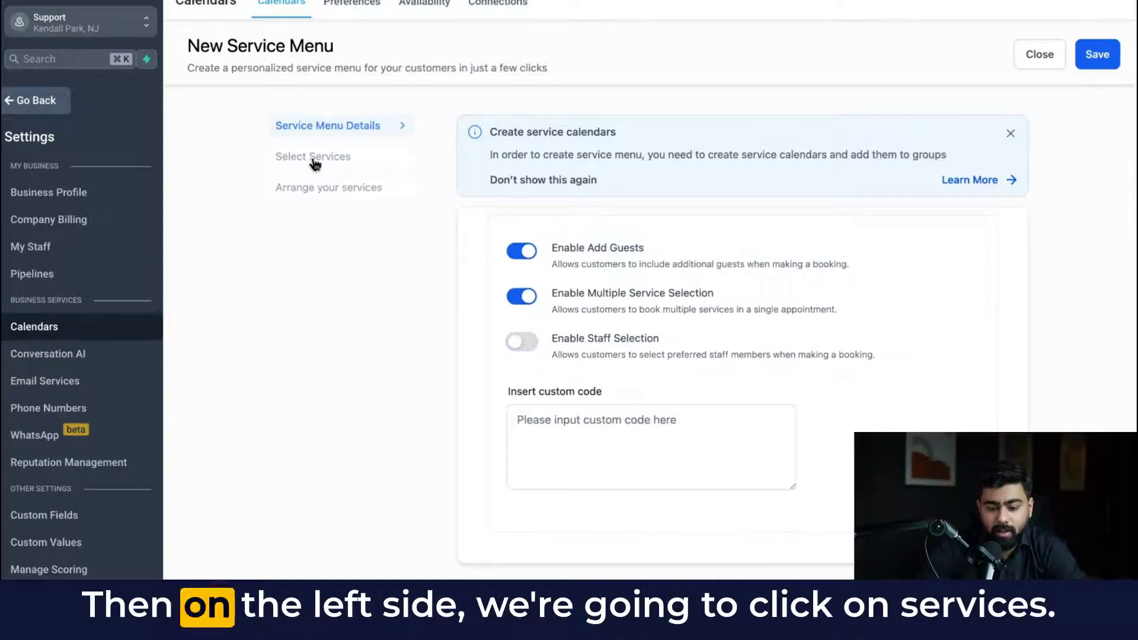
Step: Add all services of the Automotive Detailing group to the service menu, check their arrangement and save the menu
{"action": "left_click", "coordinate": [313, 158]}
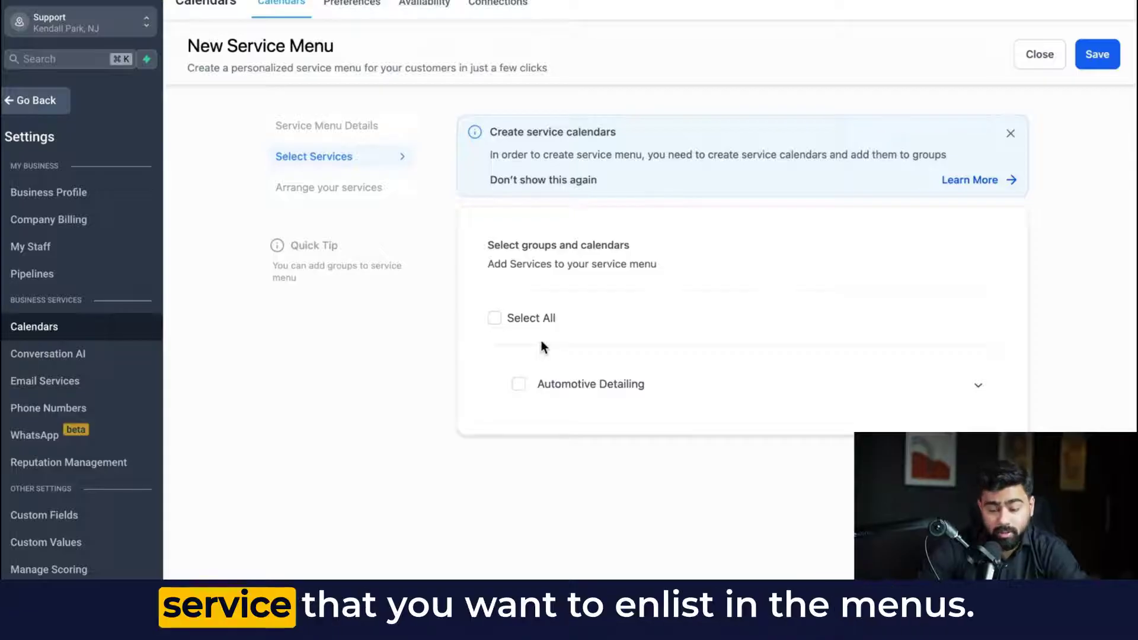
{"action": "left_click", "coordinate": [975, 384]}
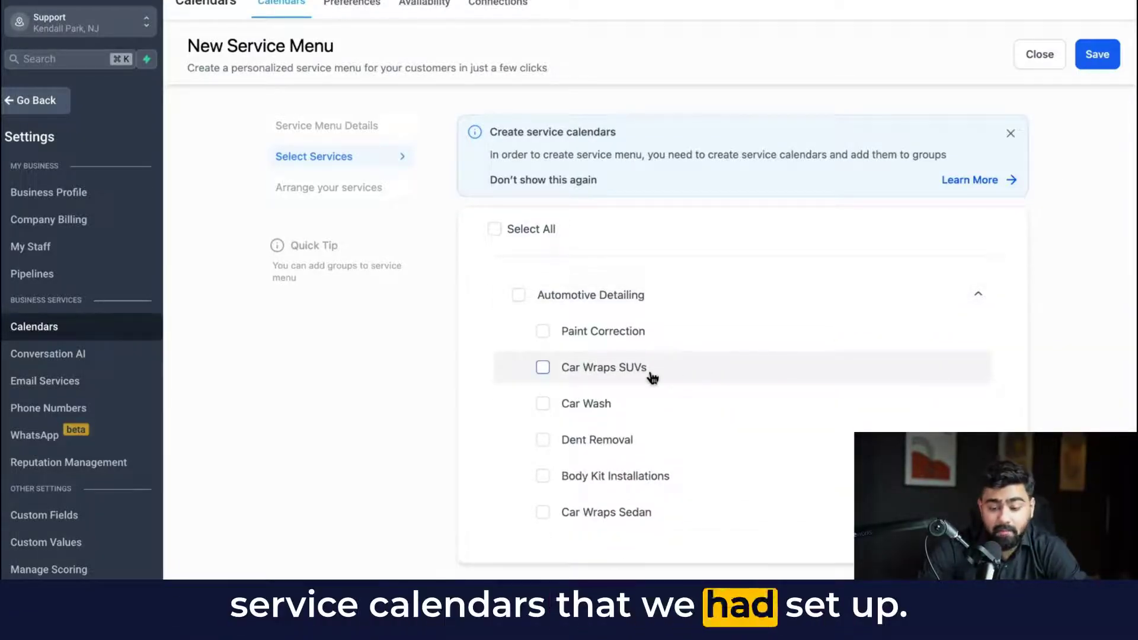
{"action": "left_click", "coordinate": [499, 235]}
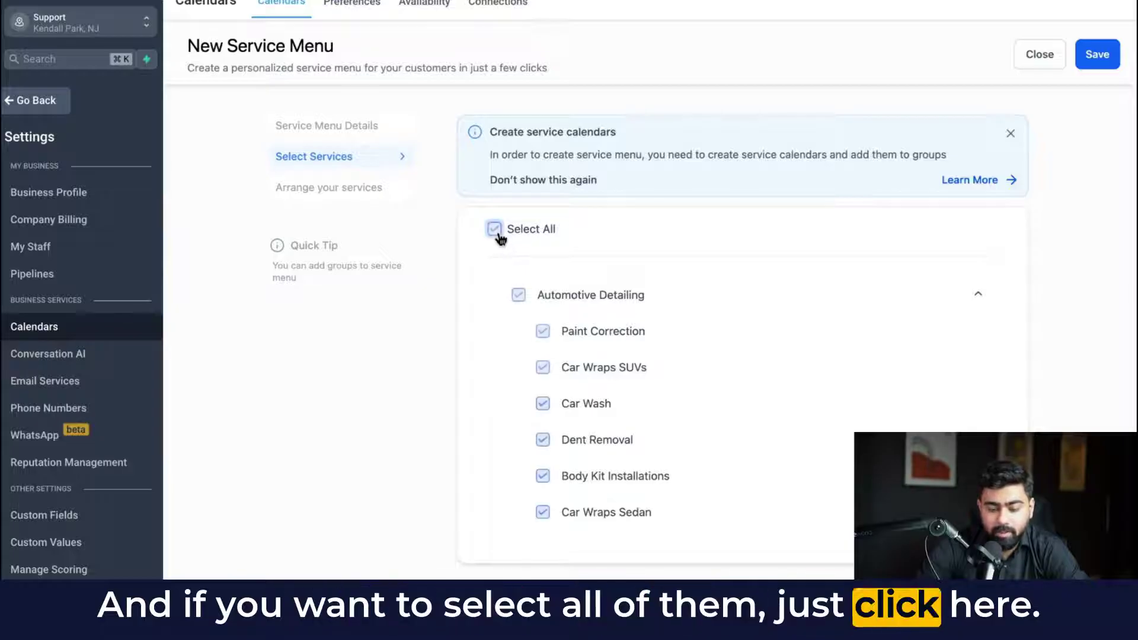
{"action": "left_click", "coordinate": [338, 157]}
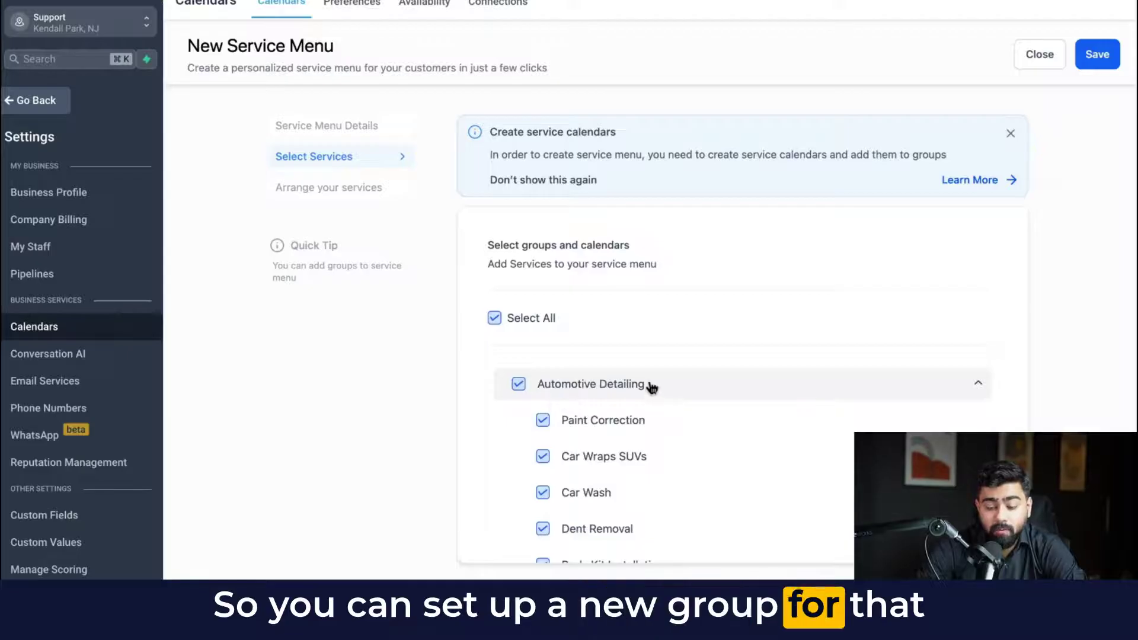
{"action": "scroll", "coordinate": [593, 380], "scroll_direction": "down", "scroll_amount": 1}
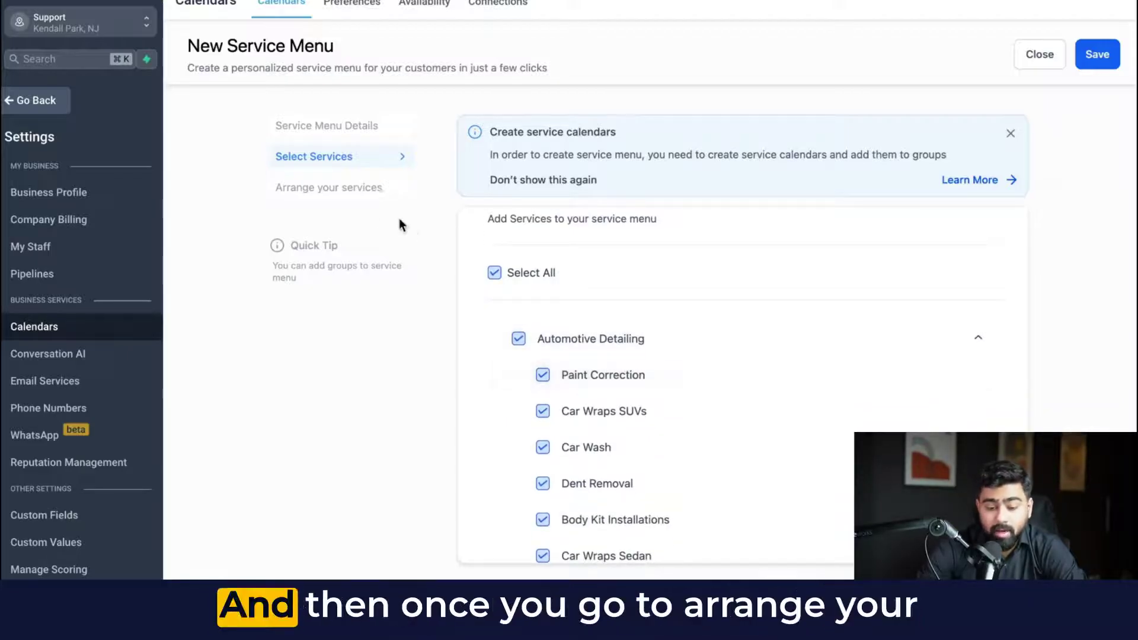
{"action": "left_click", "coordinate": [341, 188]}
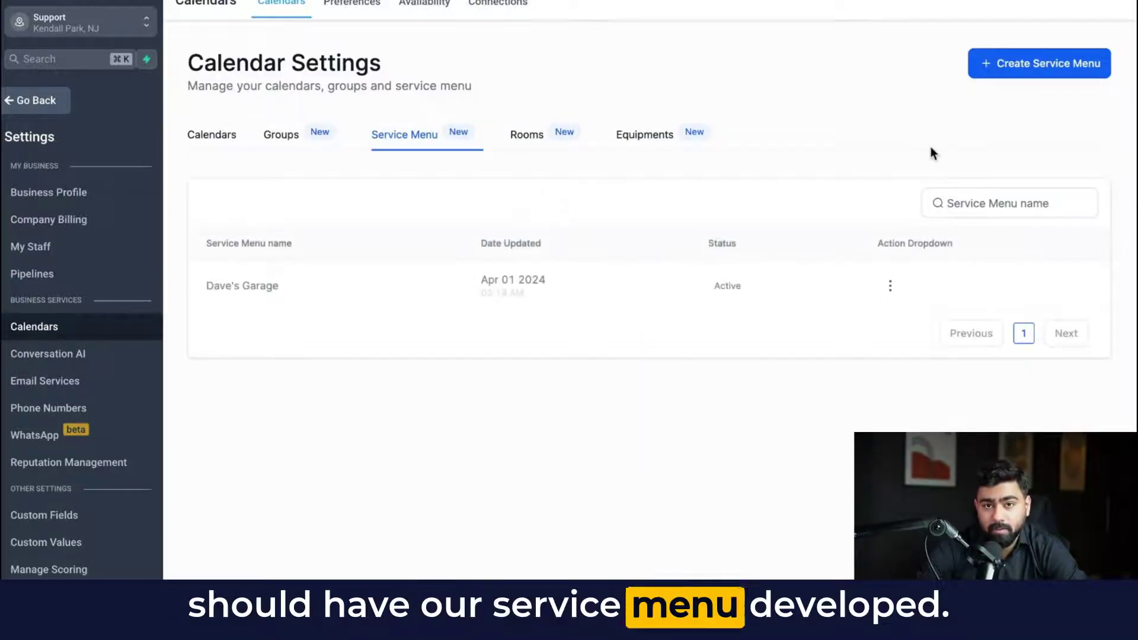
Step: Copy the permanent link of the Dave's Garage service menu and look over the services on its booking page
{"action": "left_click", "coordinate": [890, 286]}
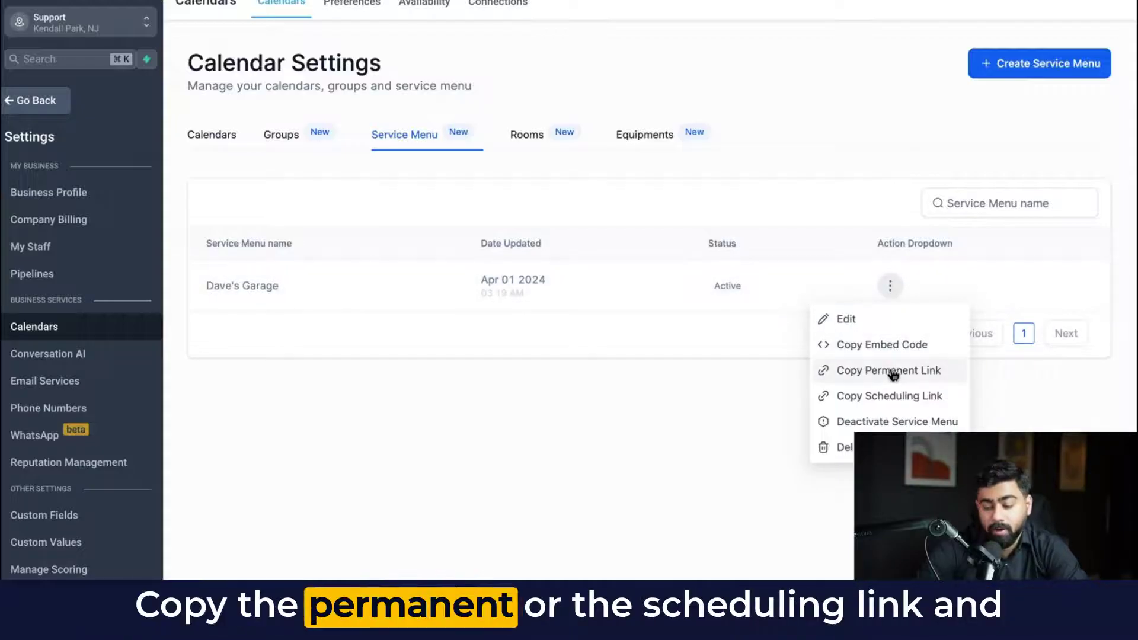
{"action": "left_click", "coordinate": [891, 372]}
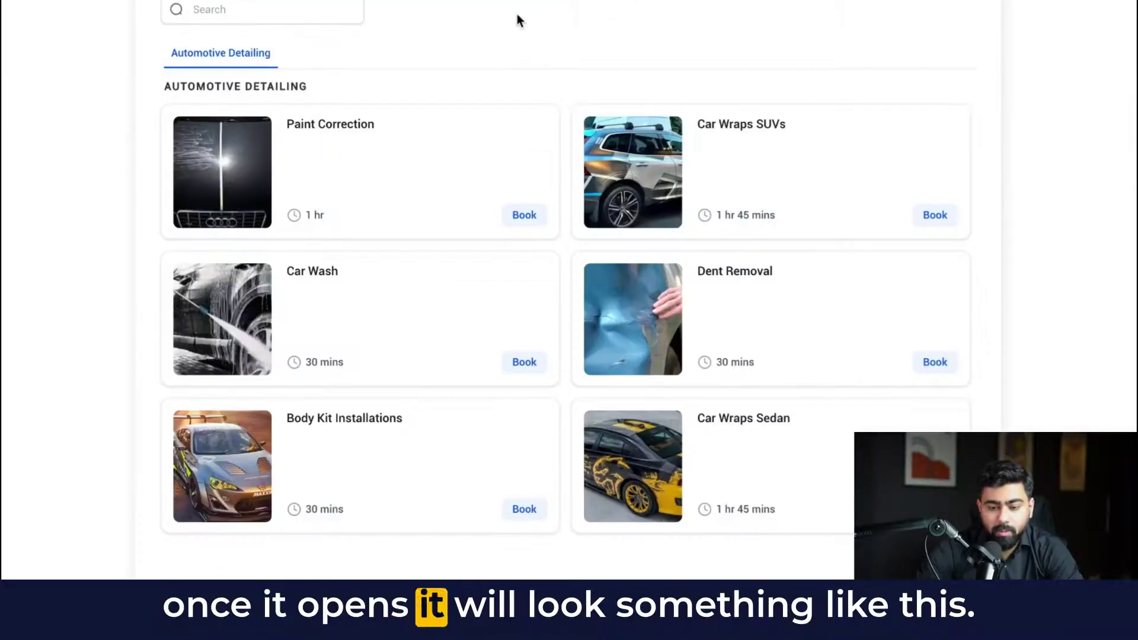
{"action": "scroll", "coordinate": [516, 22], "scroll_direction": "up", "scroll_amount": 1}
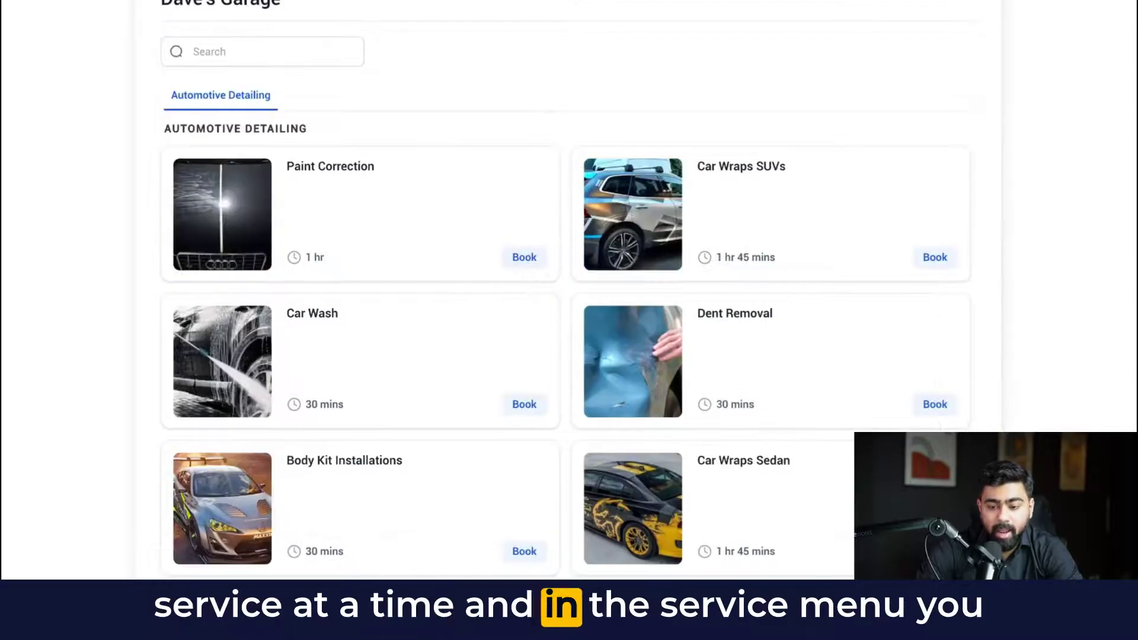
{"action": "scroll", "coordinate": [478, 102], "scroll_direction": "down", "scroll_amount": 1}
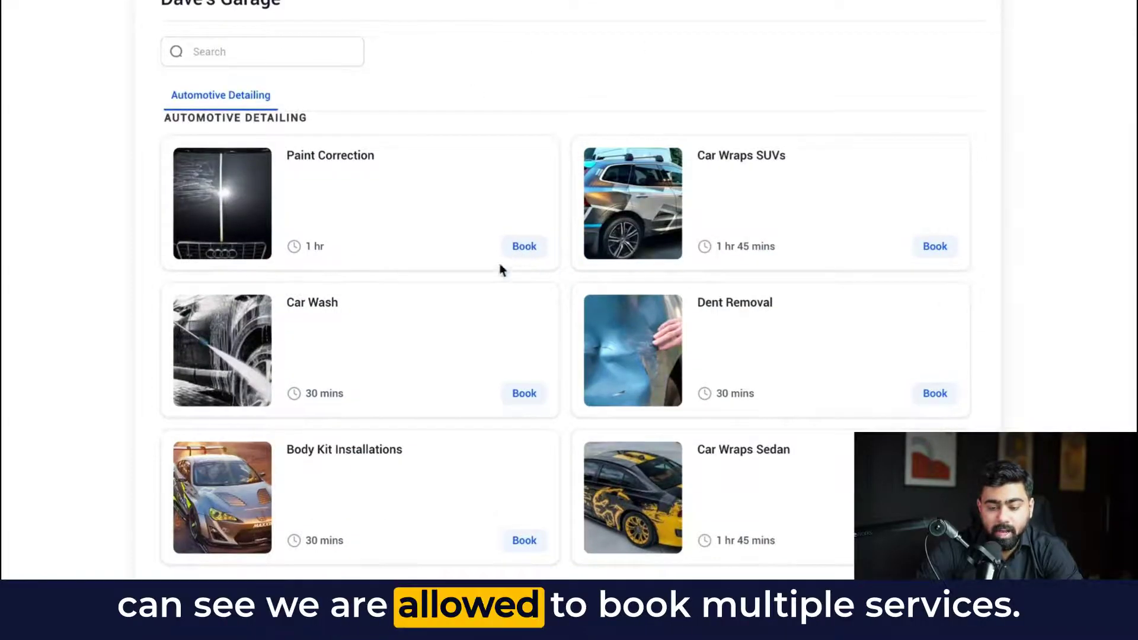
{"action": "scroll", "coordinate": [754, 82], "scroll_direction": "down", "scroll_amount": 1}
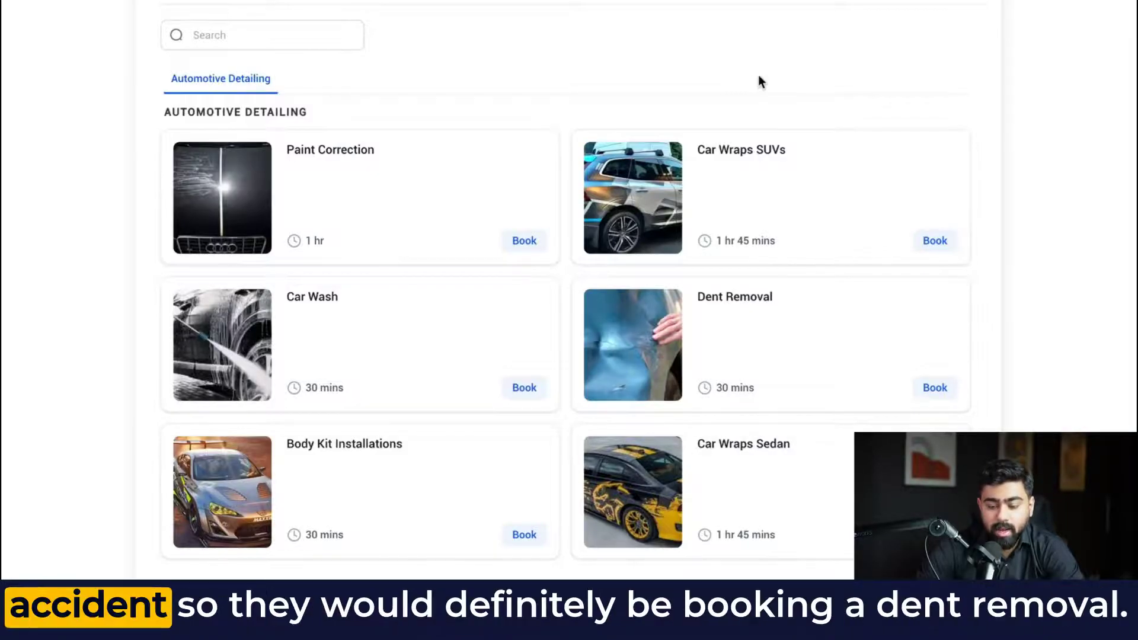
Step: Choose Dent Removal for "Just Me" and add Paint Correction and Car Wash to the same booking
{"action": "left_click", "coordinate": [924, 388]}
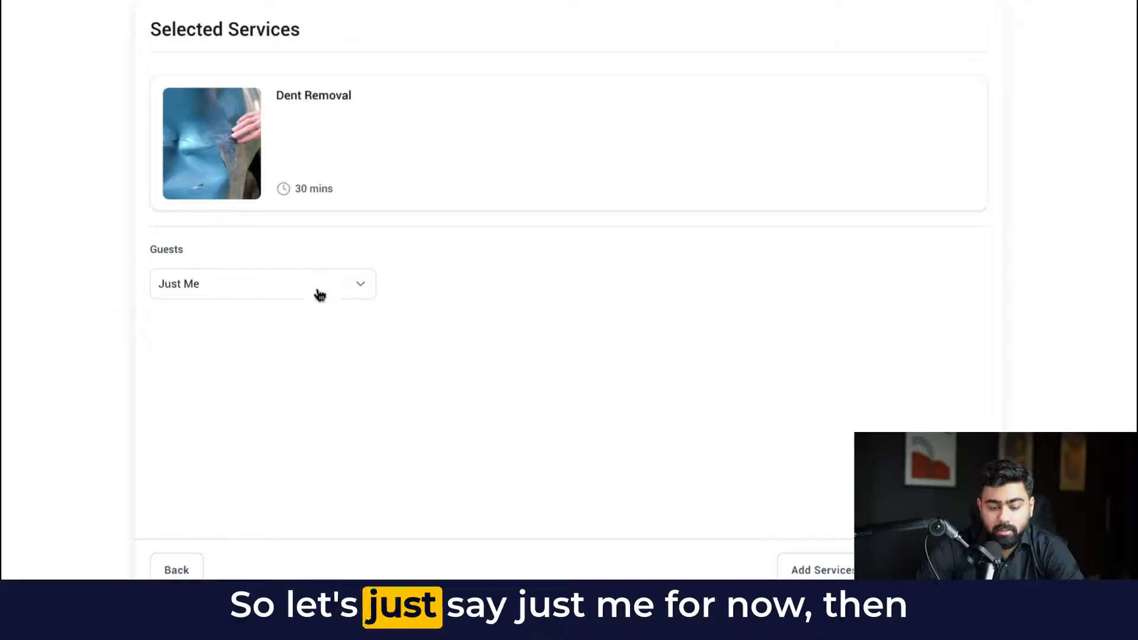
{"action": "left_click", "coordinate": [320, 295]}
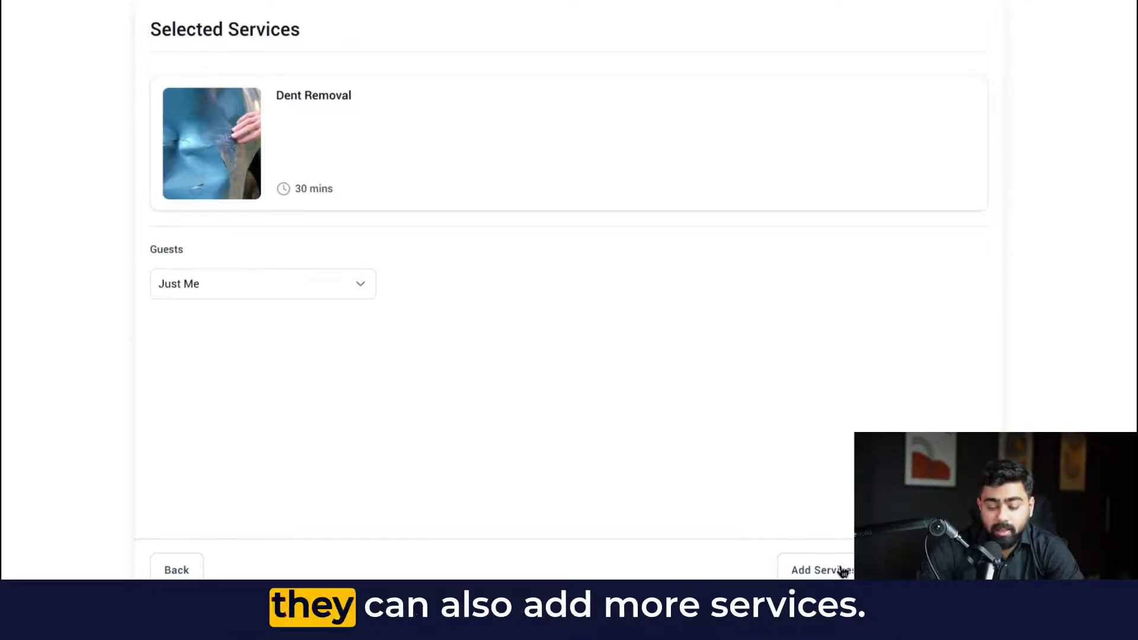
{"action": "left_click", "coordinate": [810, 572]}
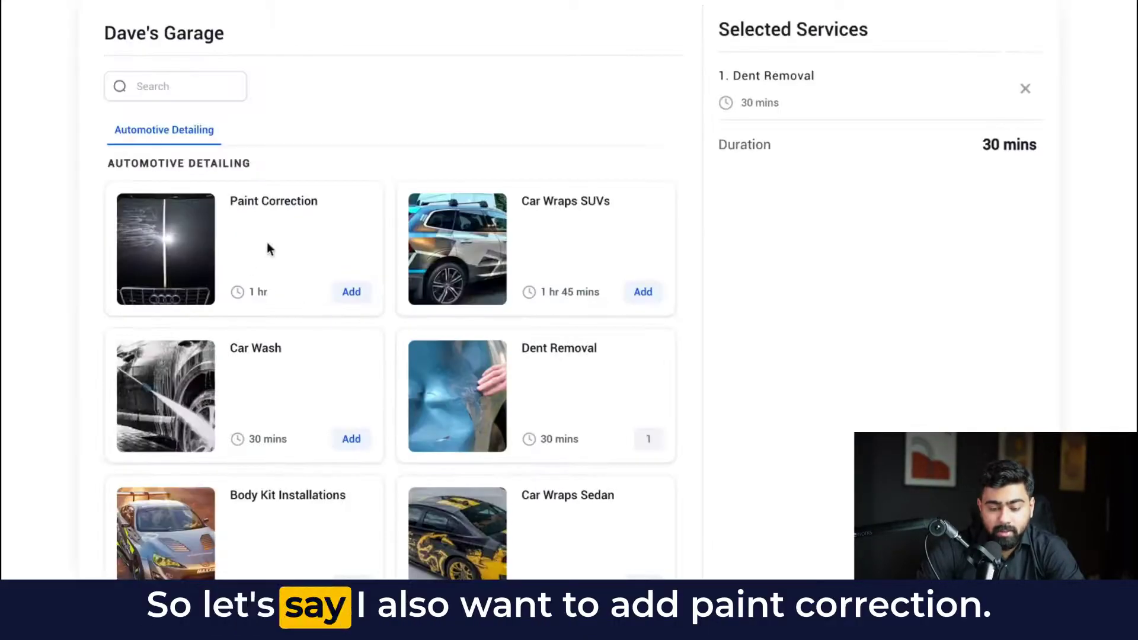
{"action": "left_click", "coordinate": [350, 299]}
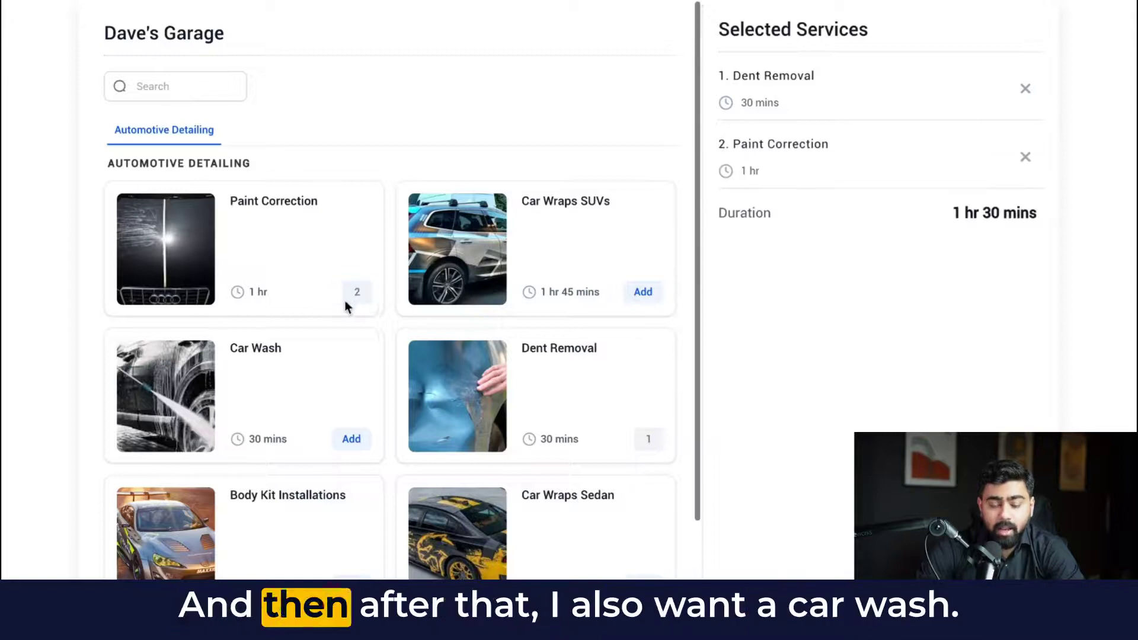
{"action": "scroll", "coordinate": [339, 324], "scroll_direction": "down", "scroll_amount": 1}
{"action": "left_click", "coordinate": [351, 394]}
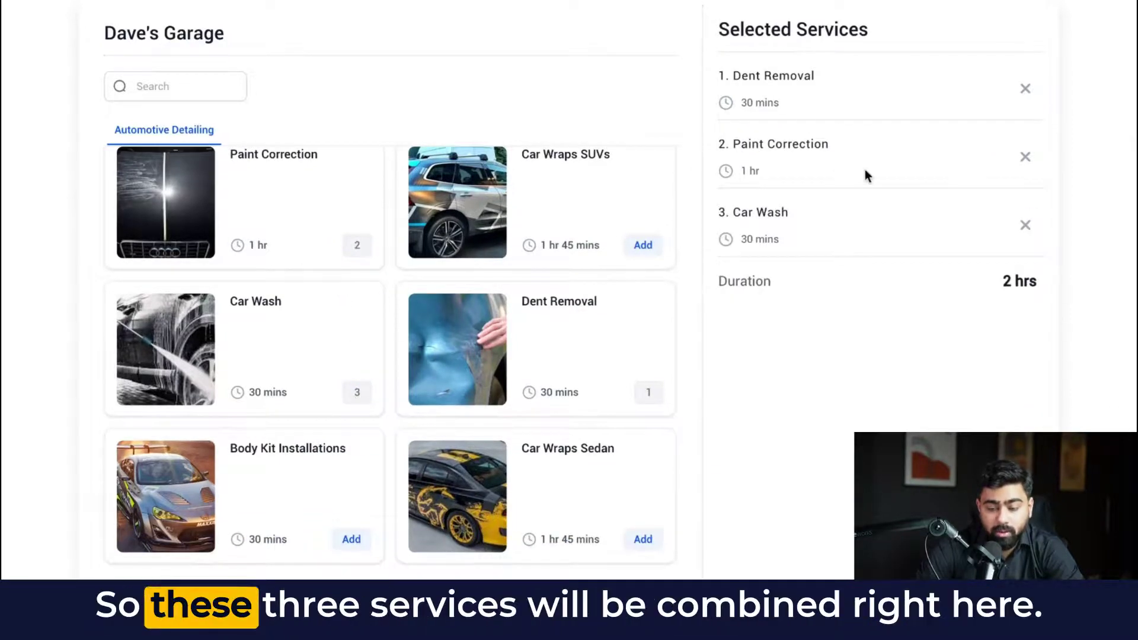
Step: Schedule the combined appointment for April 10, 2024 at 05:00 PM and fill in the customer's name, phone and e-mail
{"action": "scroll", "coordinate": [851, 208], "scroll_direction": "down", "scroll_amount": 1}
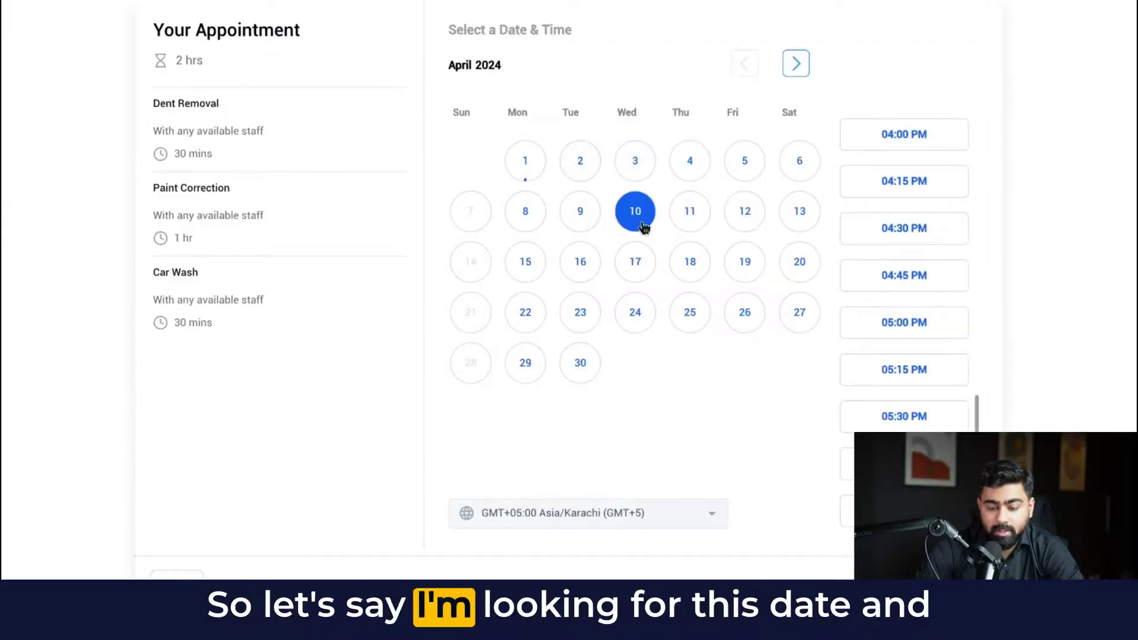
{"action": "left_click", "coordinate": [945, 333]}
{"action": "scroll", "coordinate": [937, 504], "scroll_direction": "down", "scroll_amount": 1}
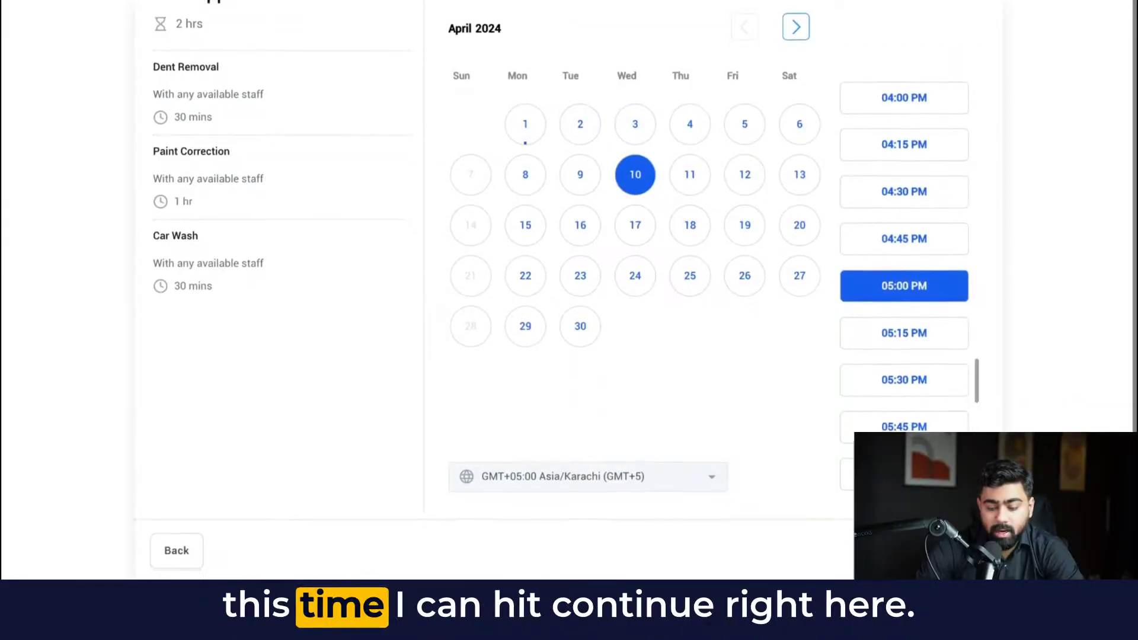
{"action": "left_click", "coordinate": [948, 551]}
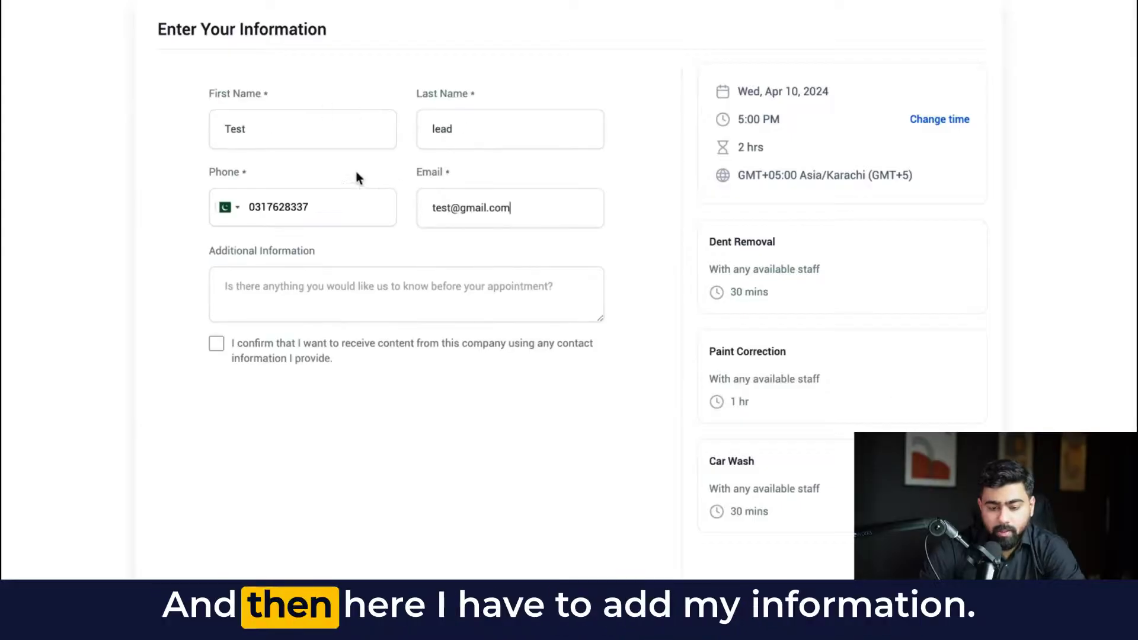
{"action": "scroll", "coordinate": [859, 186], "scroll_direction": "down", "scroll_amount": 1}
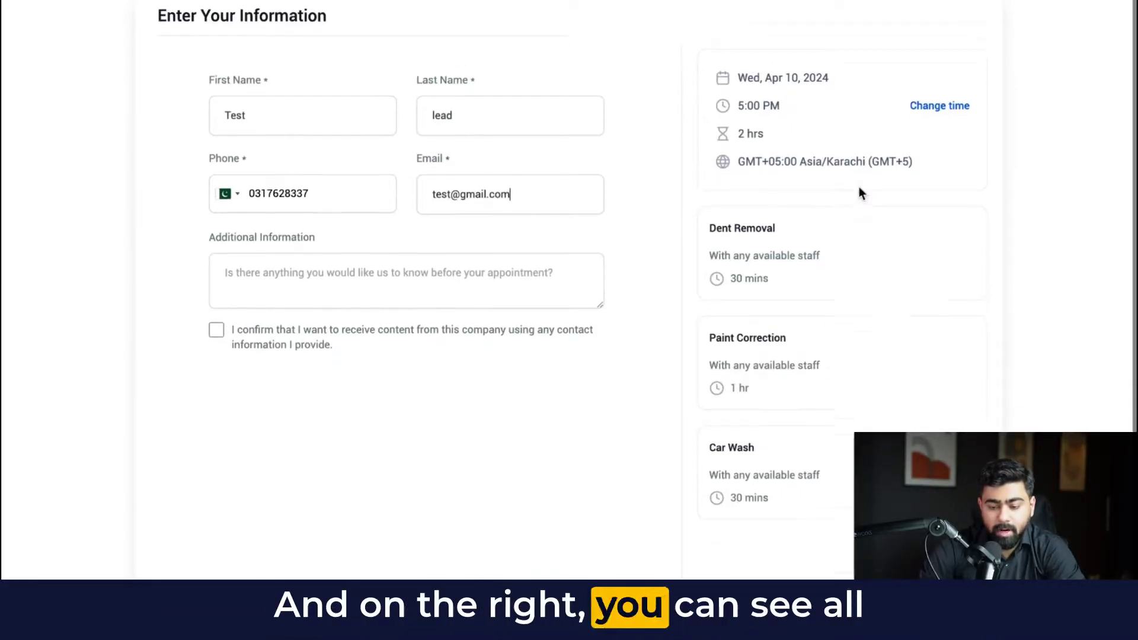
{"action": "scroll", "coordinate": [776, 110], "scroll_direction": "down", "scroll_amount": 1}
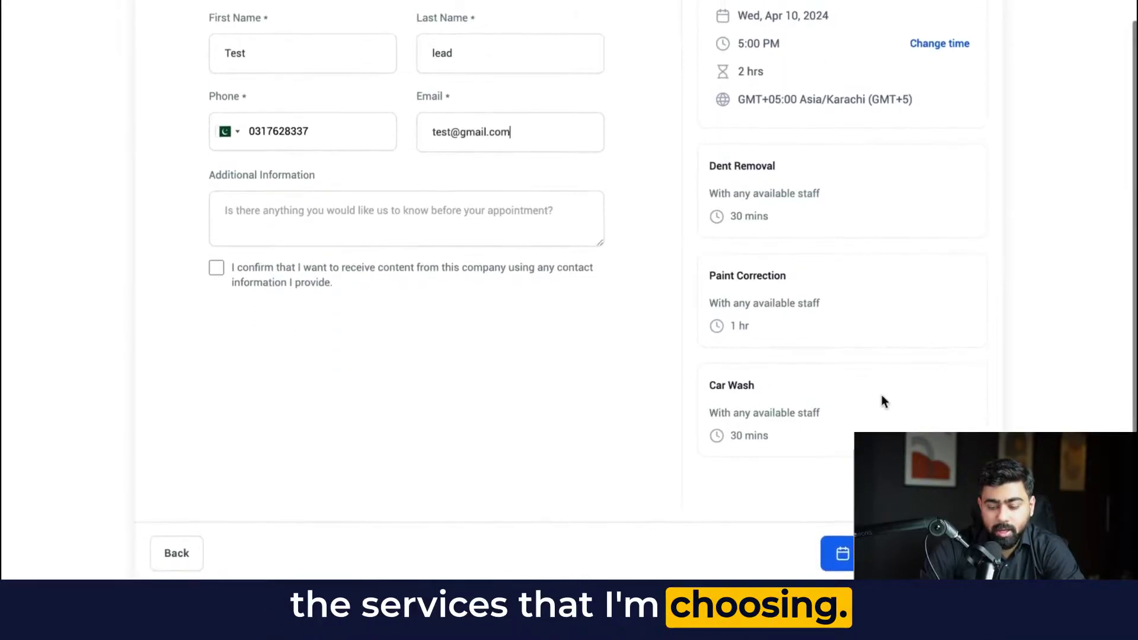